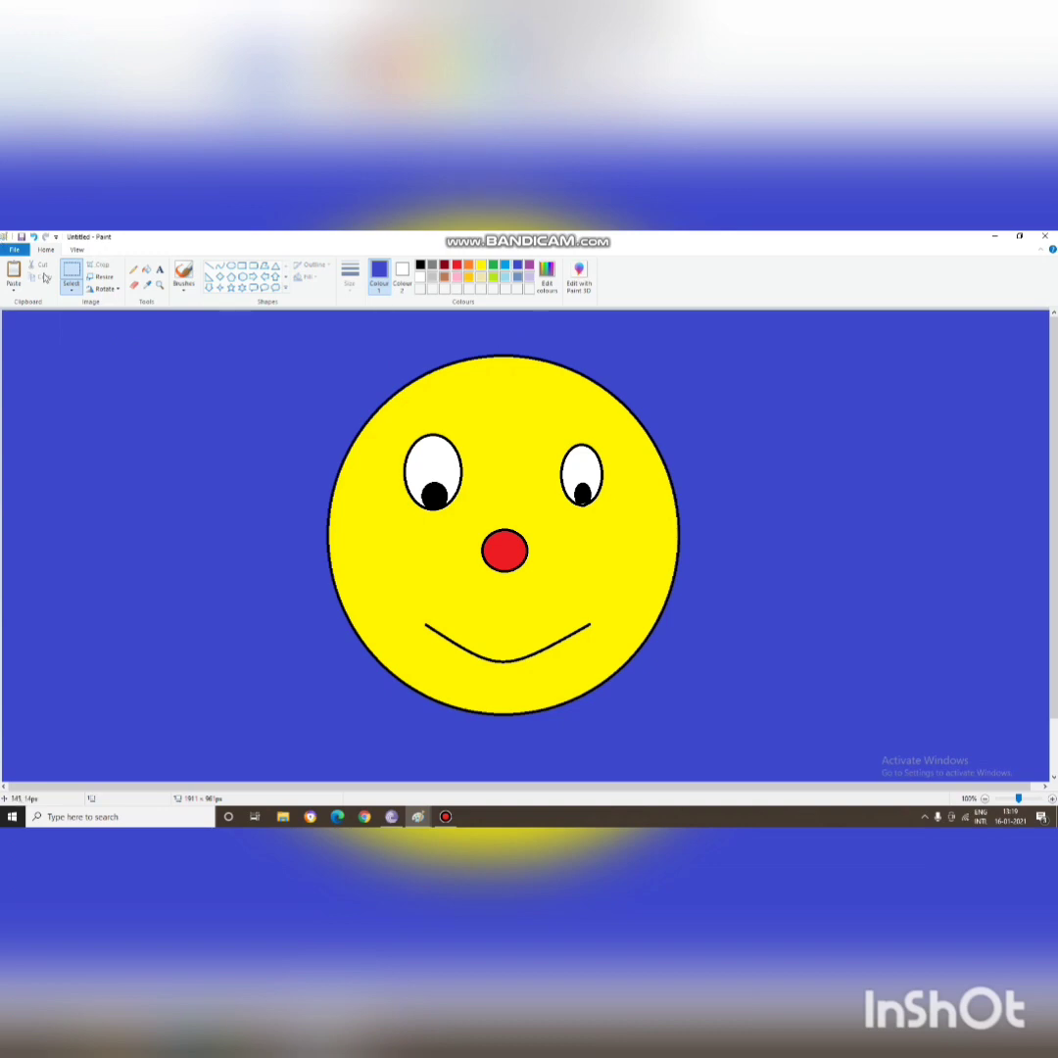
Step: Select the smiley's smaller eye, on the right side of the face, with a rectangular selection and delete it
{"action": "left_click", "coordinate": [71, 292]}
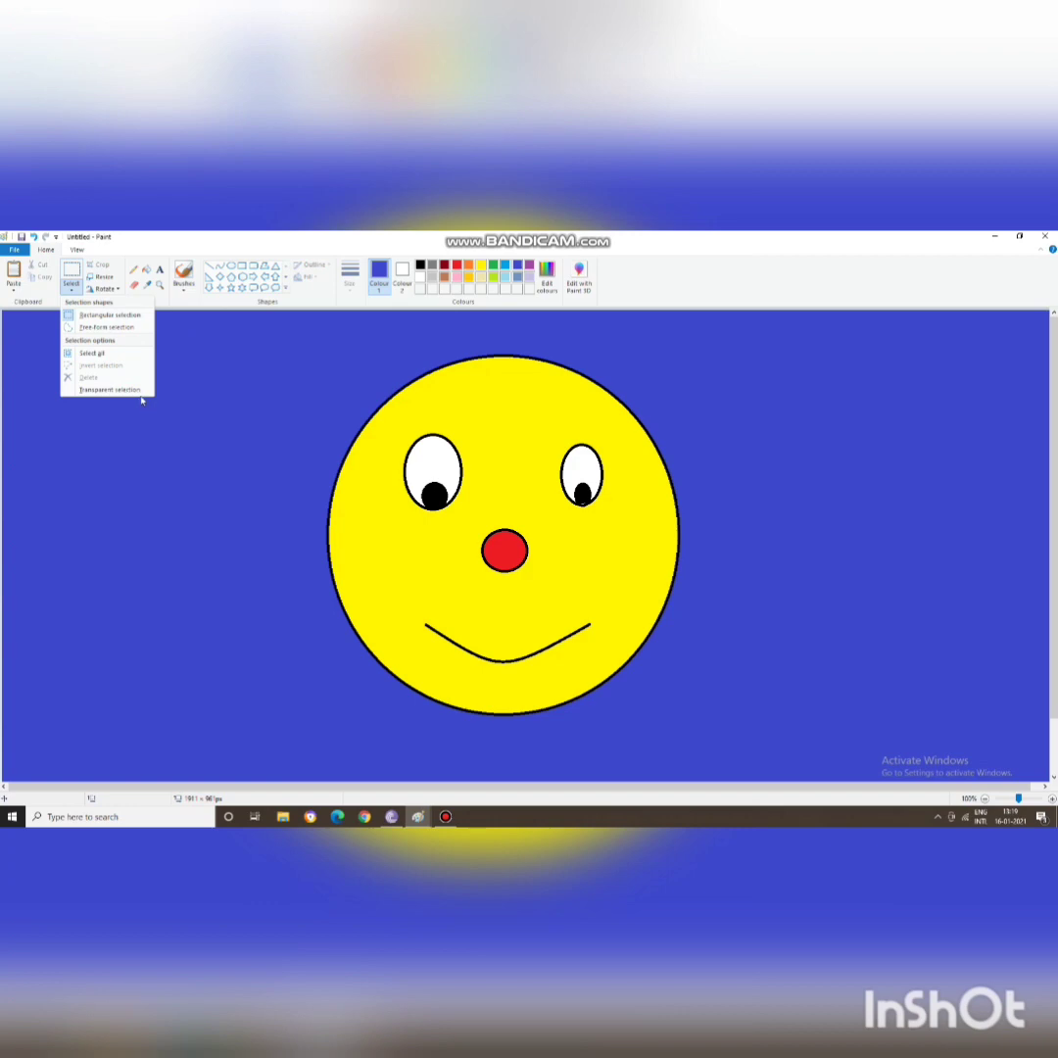
{"action": "left_click", "coordinate": [130, 316]}
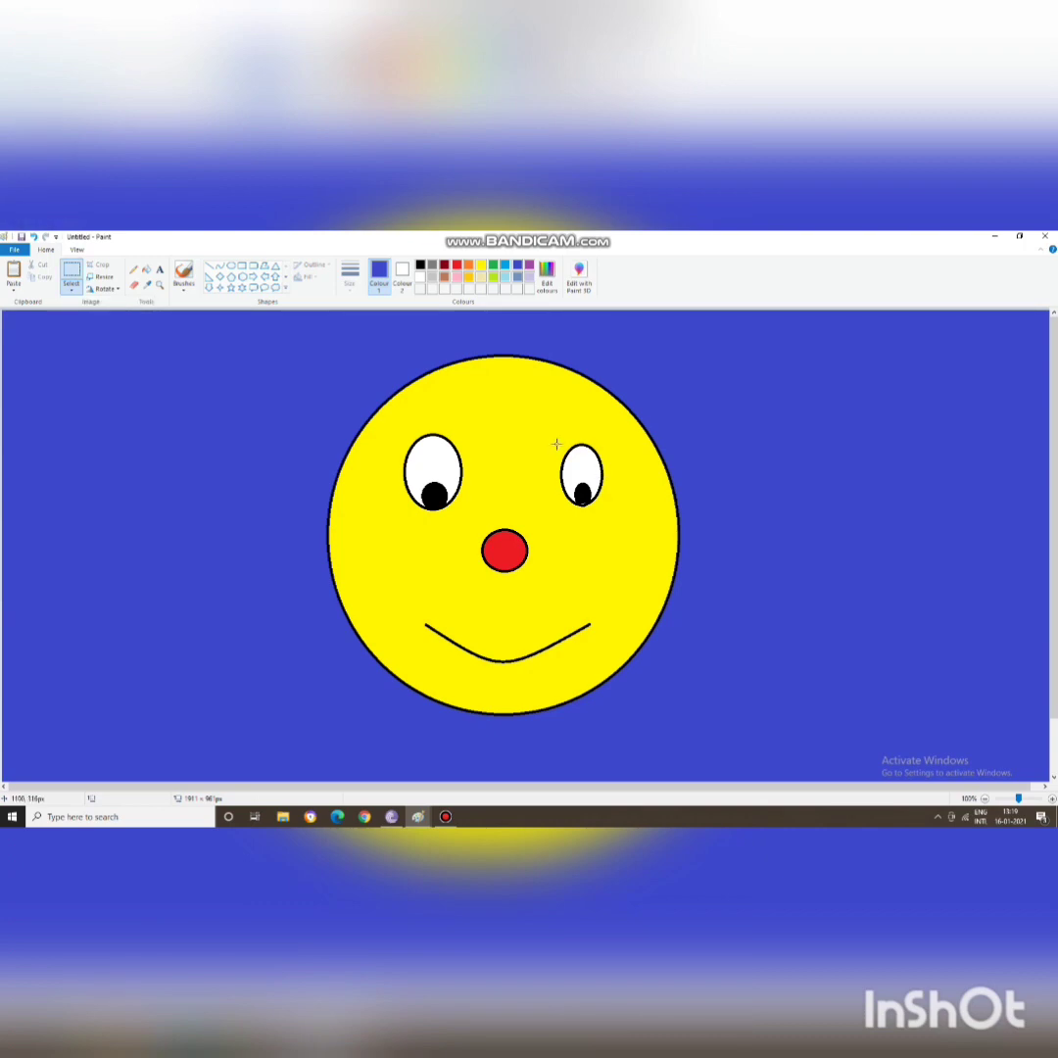
{"action": "left_click_drag", "start_coordinate": [560, 441], "coordinate": [607, 511]}
{"action": "right_click", "coordinate": [597, 498]}
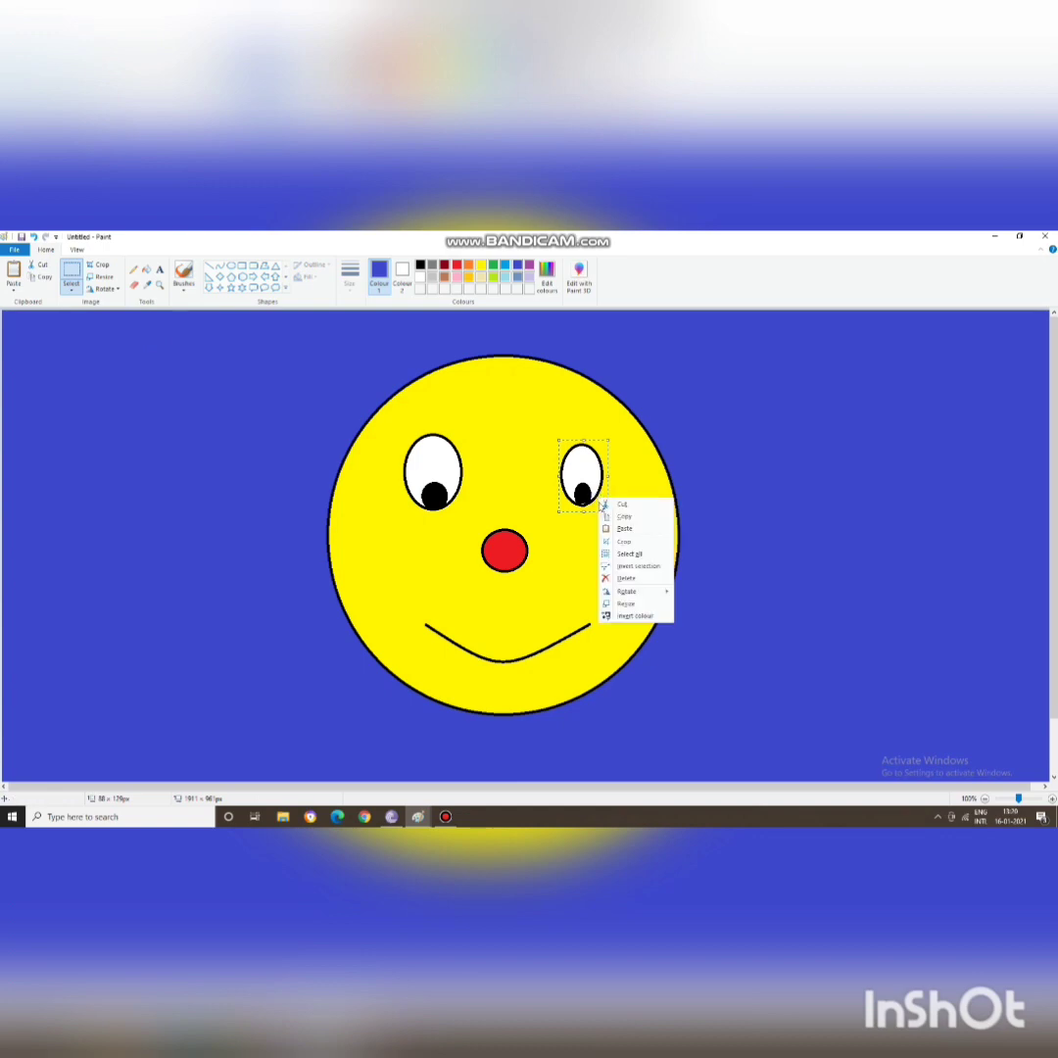
{"action": "left_click", "coordinate": [622, 581]}
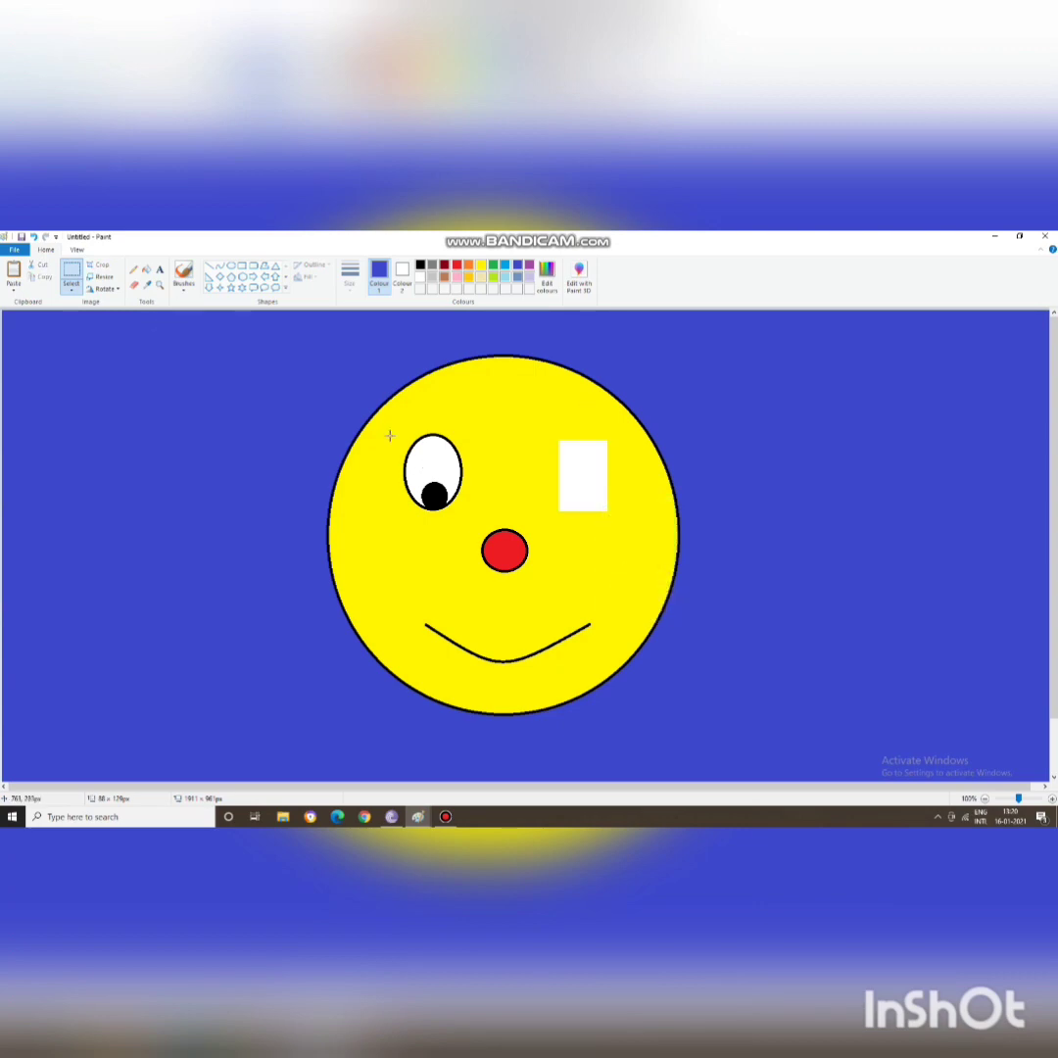
Step: Copy the smiley's remaining eye with a rectangular selection and place the pasted copy over the white gap on the face
{"action": "left_click", "coordinate": [77, 296]}
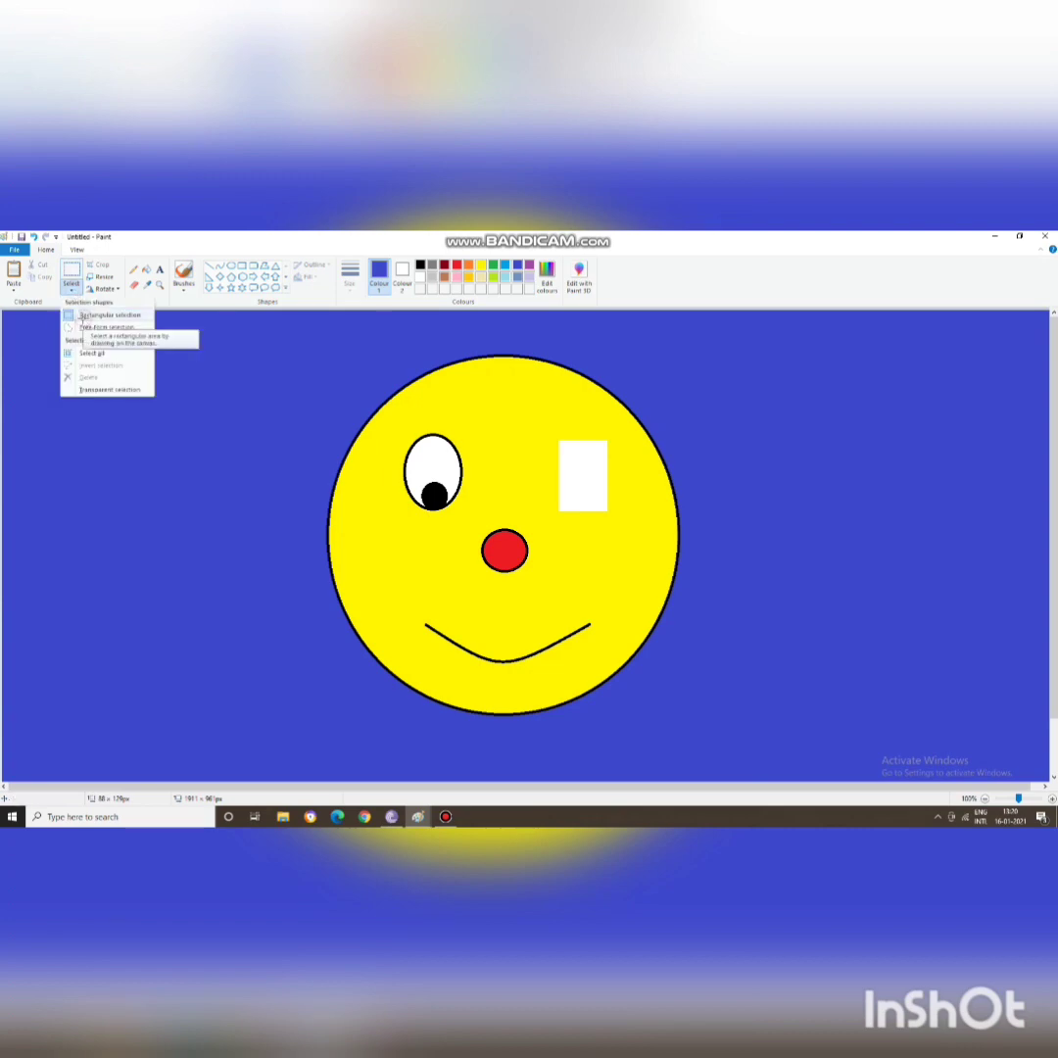
{"action": "left_click", "coordinate": [84, 316]}
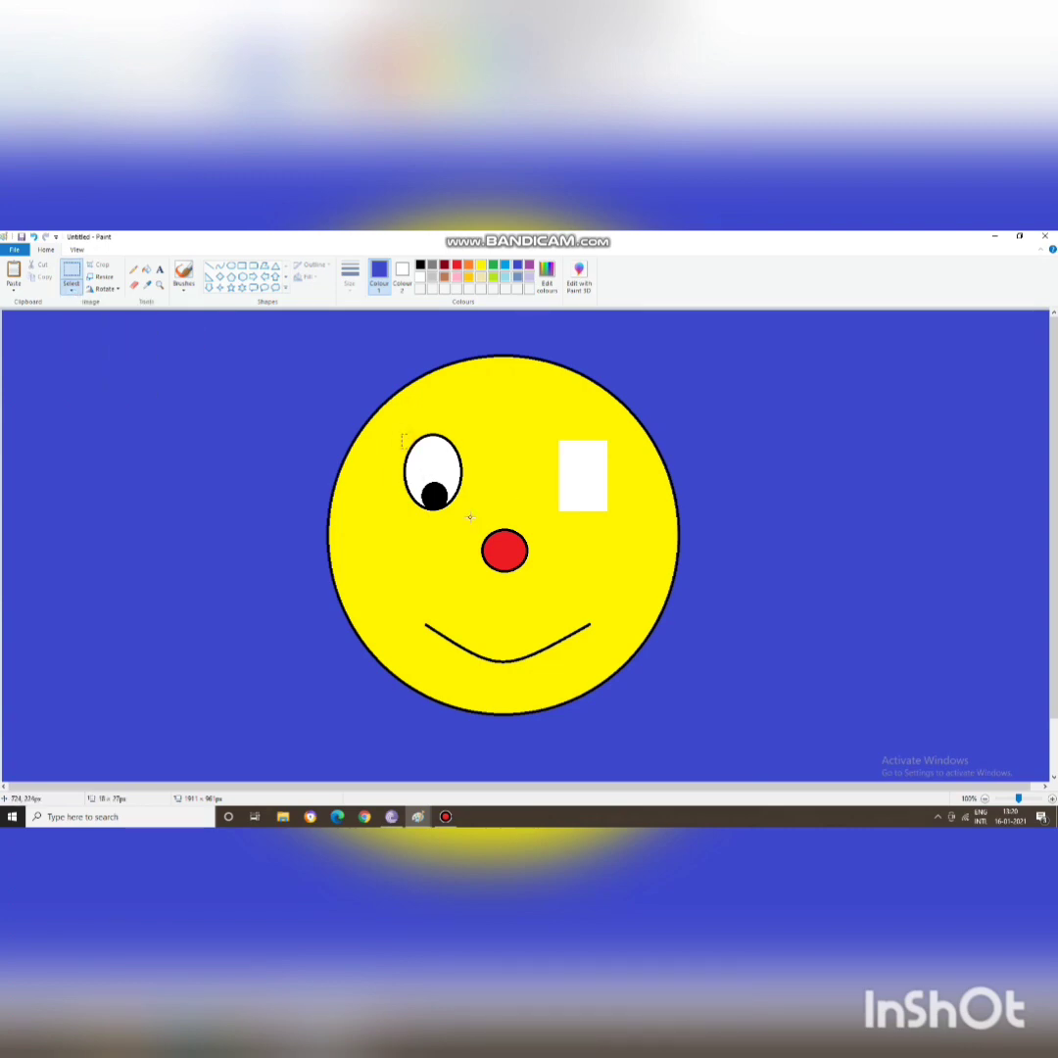
{"action": "left_click_drag", "start_coordinate": [402, 434], "coordinate": [468, 512]}
{"action": "right_click", "coordinate": [450, 476]}
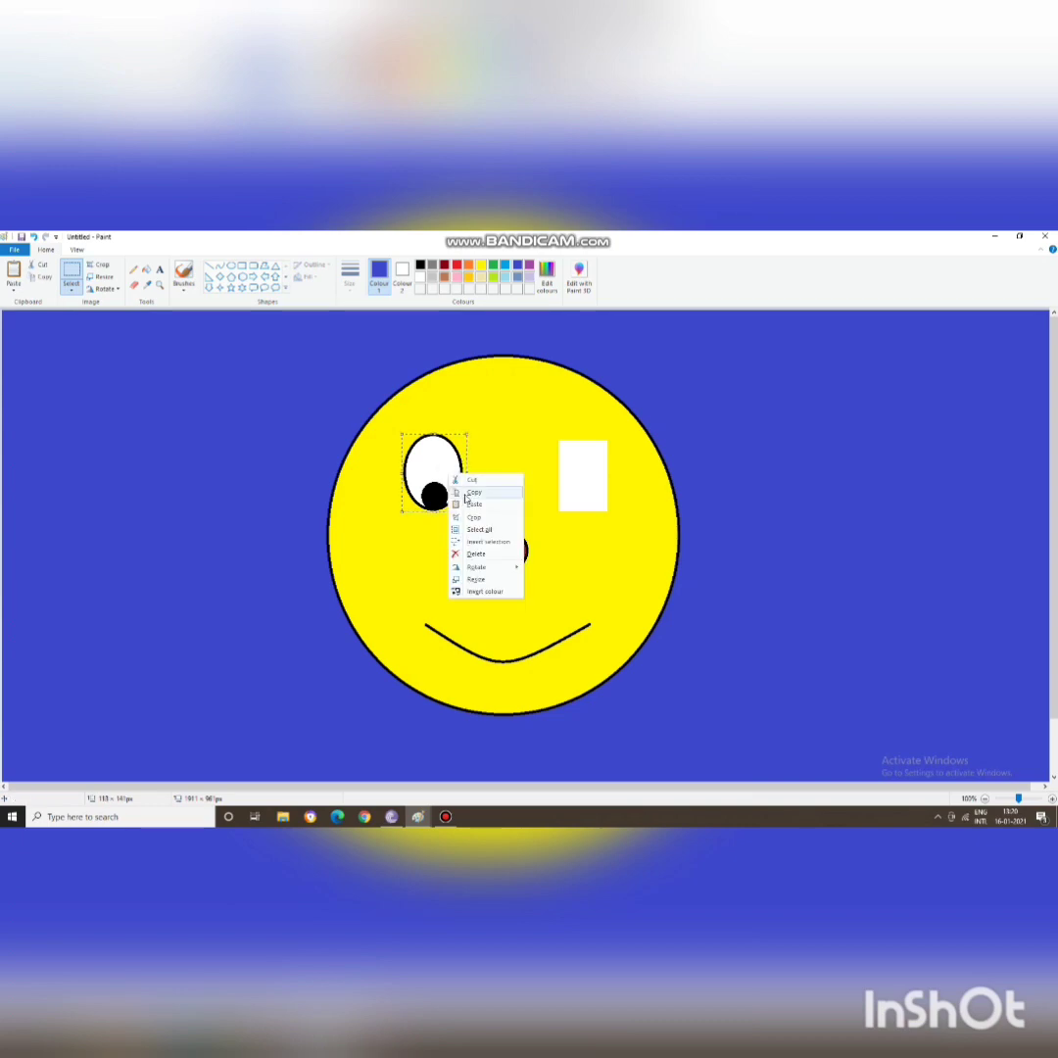
{"action": "left_click", "coordinate": [467, 493]}
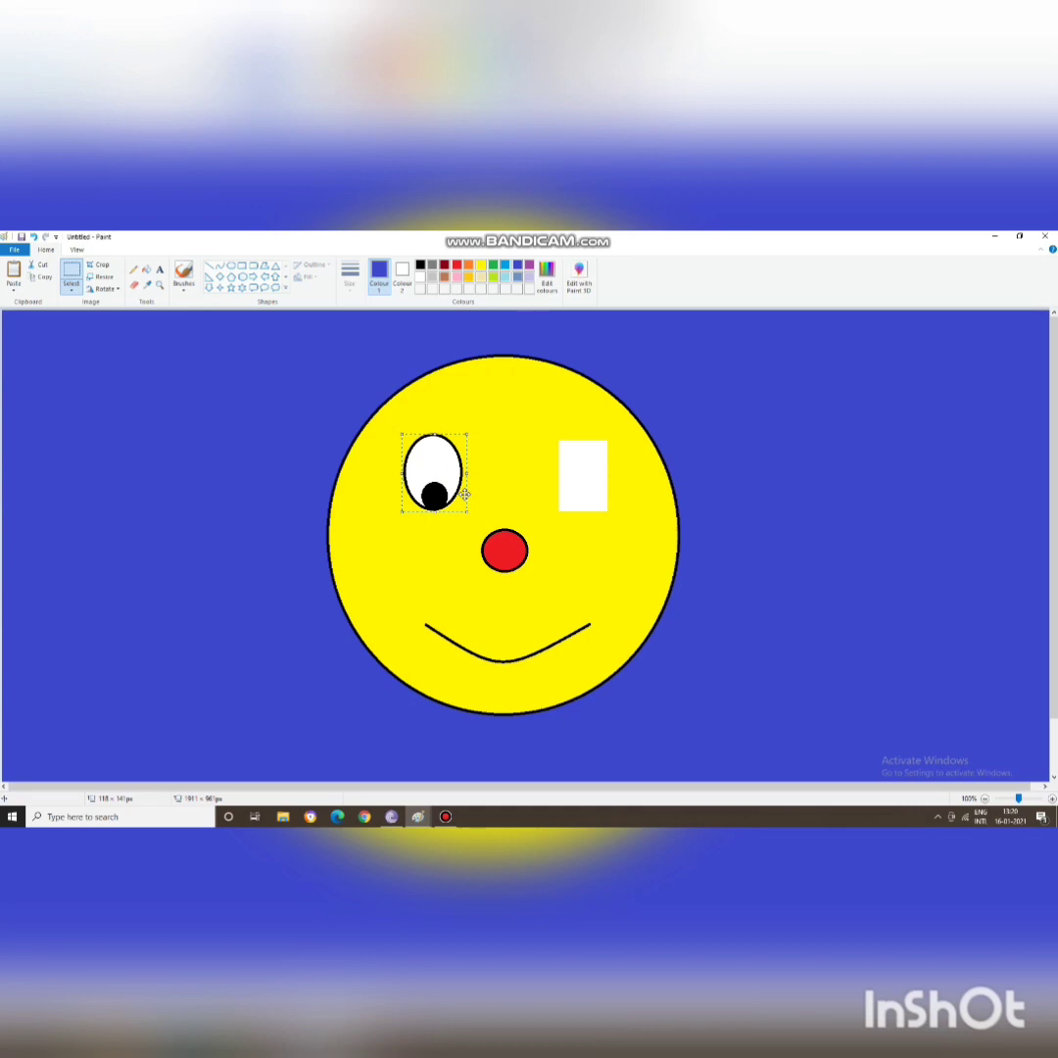
{"action": "right_click", "coordinate": [106, 371]}
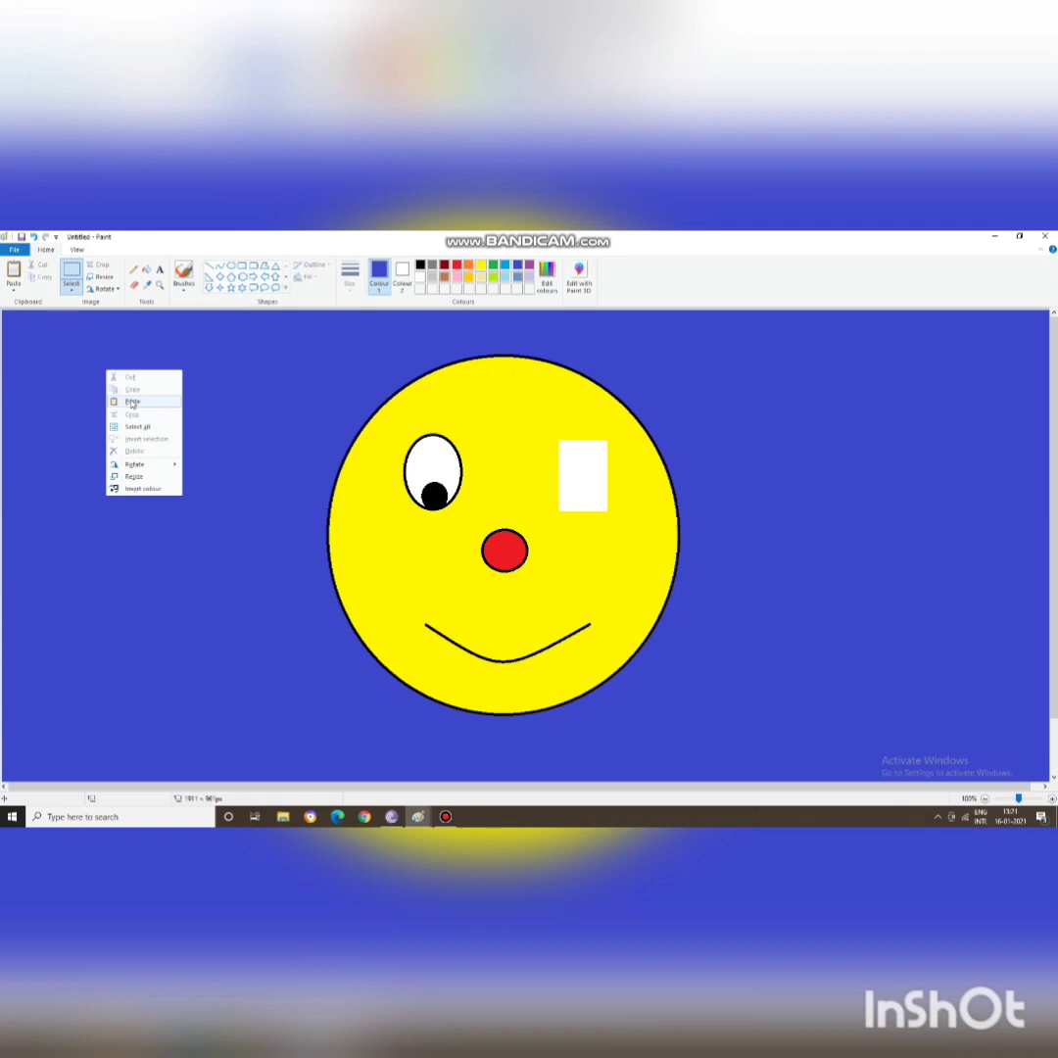
{"action": "left_click", "coordinate": [132, 401]}
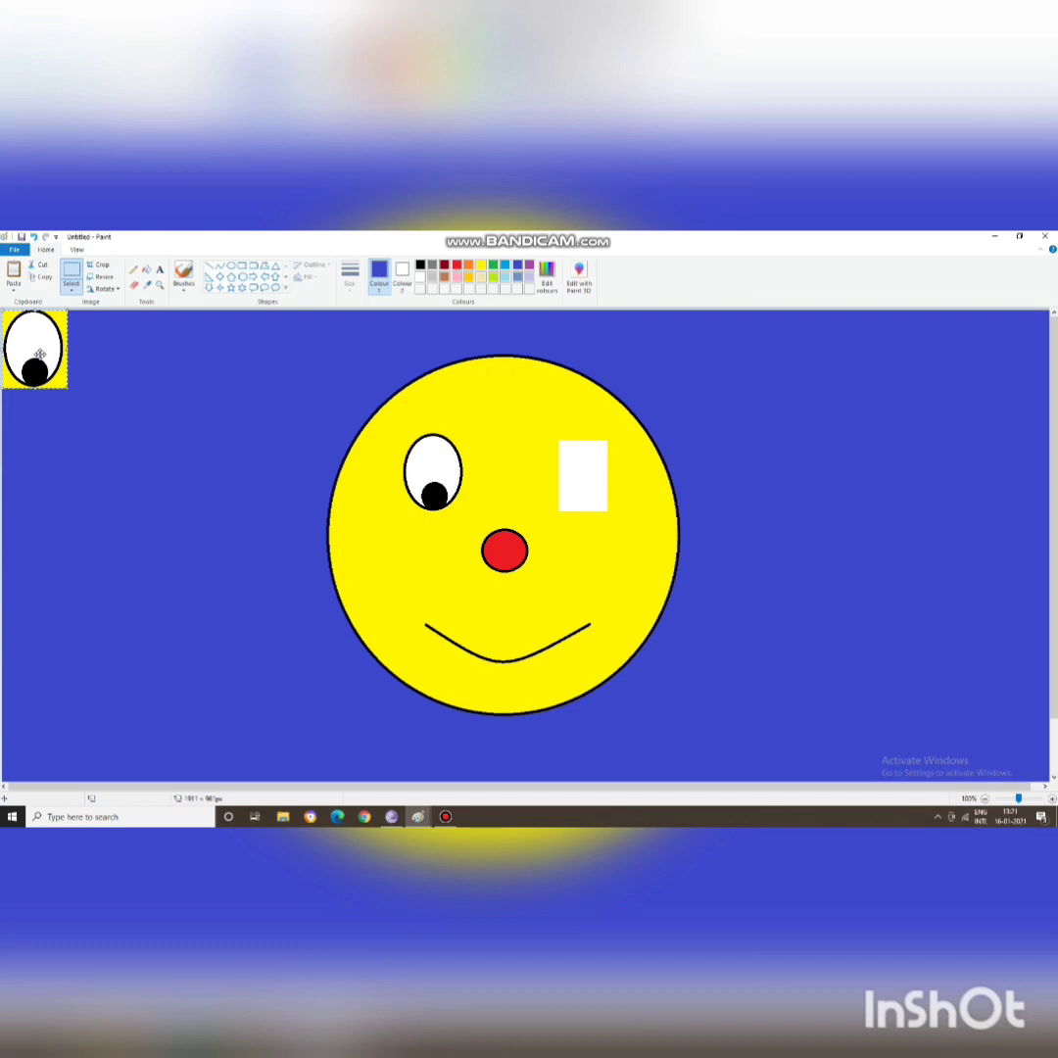
{"action": "left_click_drag", "start_coordinate": [45, 354], "coordinate": [600, 480]}
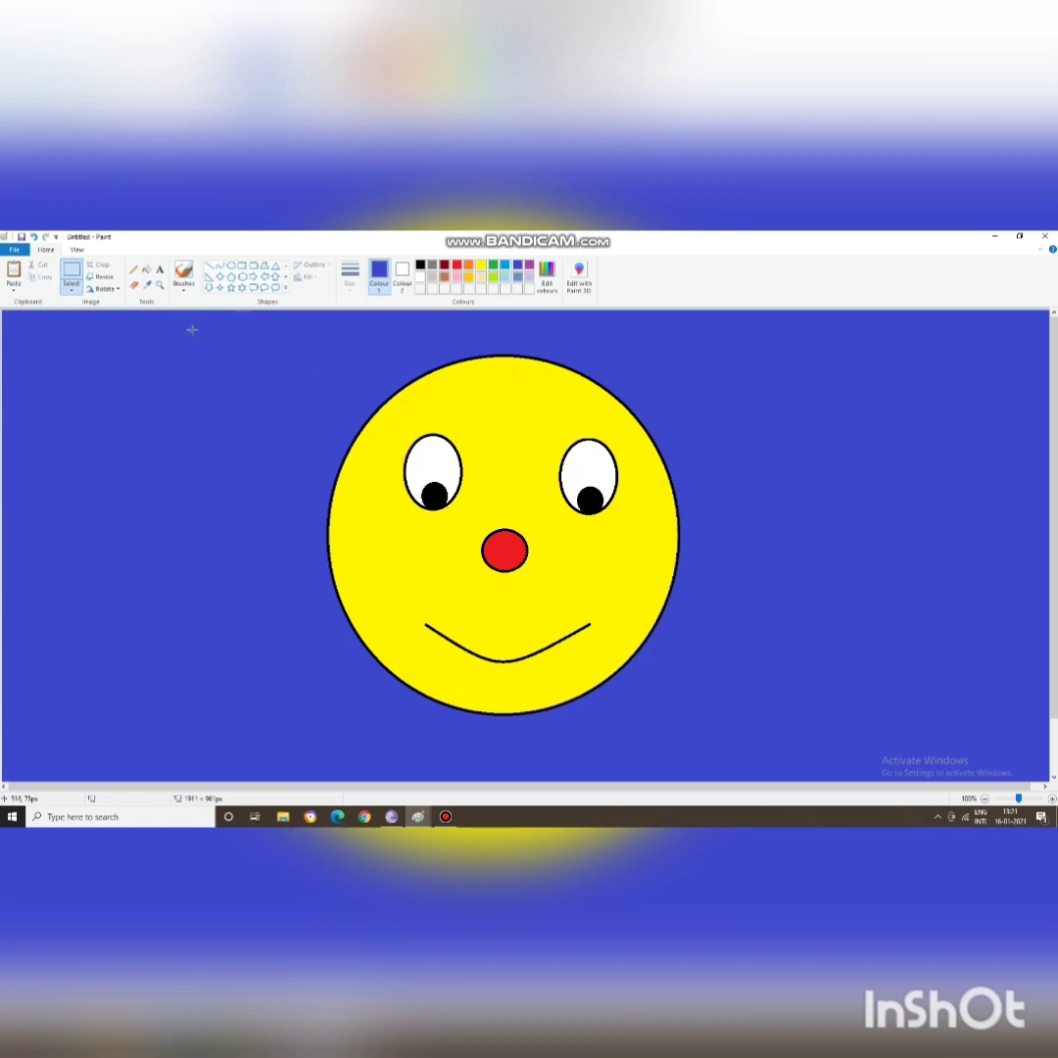
Step: Outline the smiling mouth with a free-form selection and delete it
{"action": "left_click", "coordinate": [70, 288]}
{"action": "mouse_move", "coordinate": [432, 621]}
{"action": "left_mouse_down"}
{"action": "mouse_move", "coordinate": [503, 654]}
{"action": "mouse_move", "coordinate": [597, 624]}
{"action": "mouse_move", "coordinate": [504, 669]}
{"action": "mouse_move", "coordinate": [447, 651]}
{"action": "mouse_move", "coordinate": [422, 618]}
{"action": "mouse_move", "coordinate": [443, 632]}
{"action": "left_mouse_up"}
{"action": "right_click", "coordinate": [536, 657]}
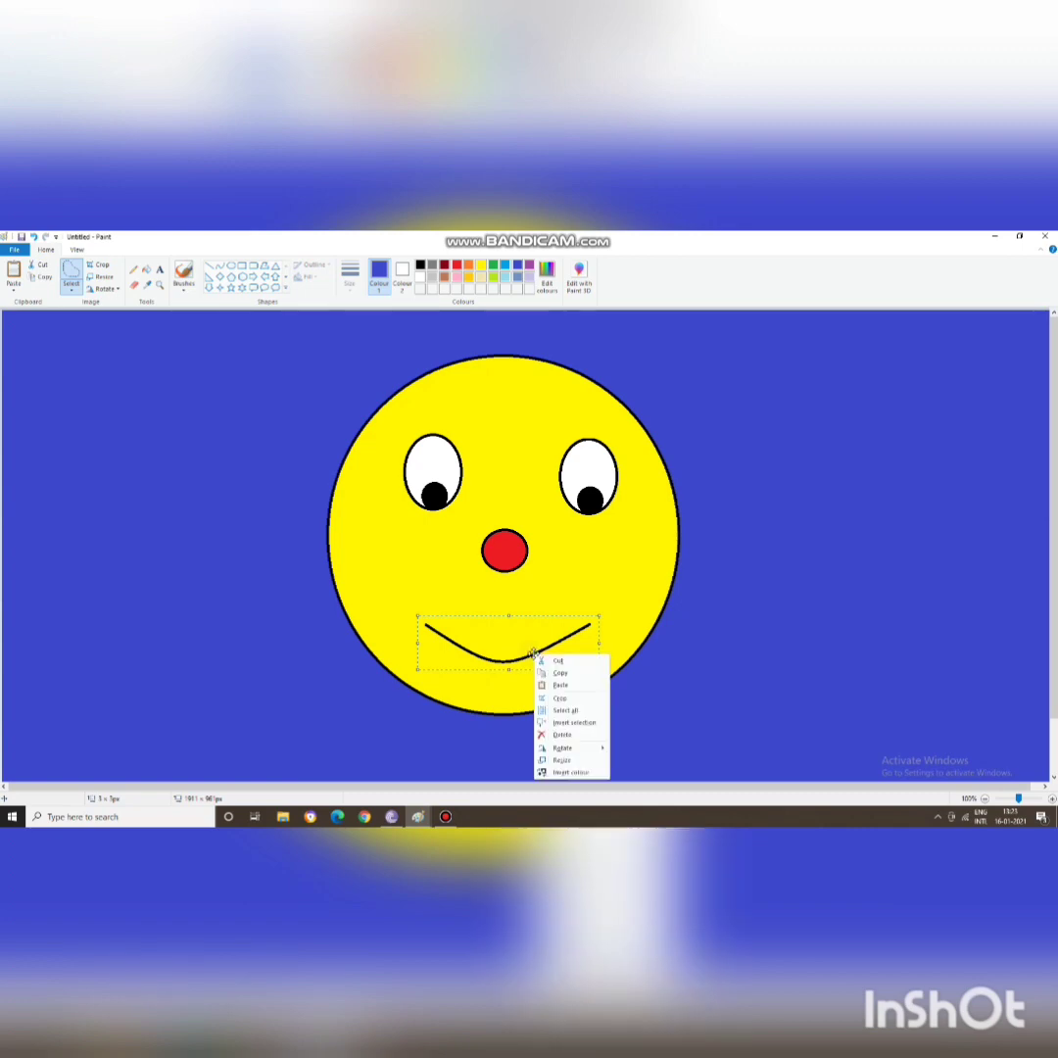
{"action": "left_click", "coordinate": [559, 734]}
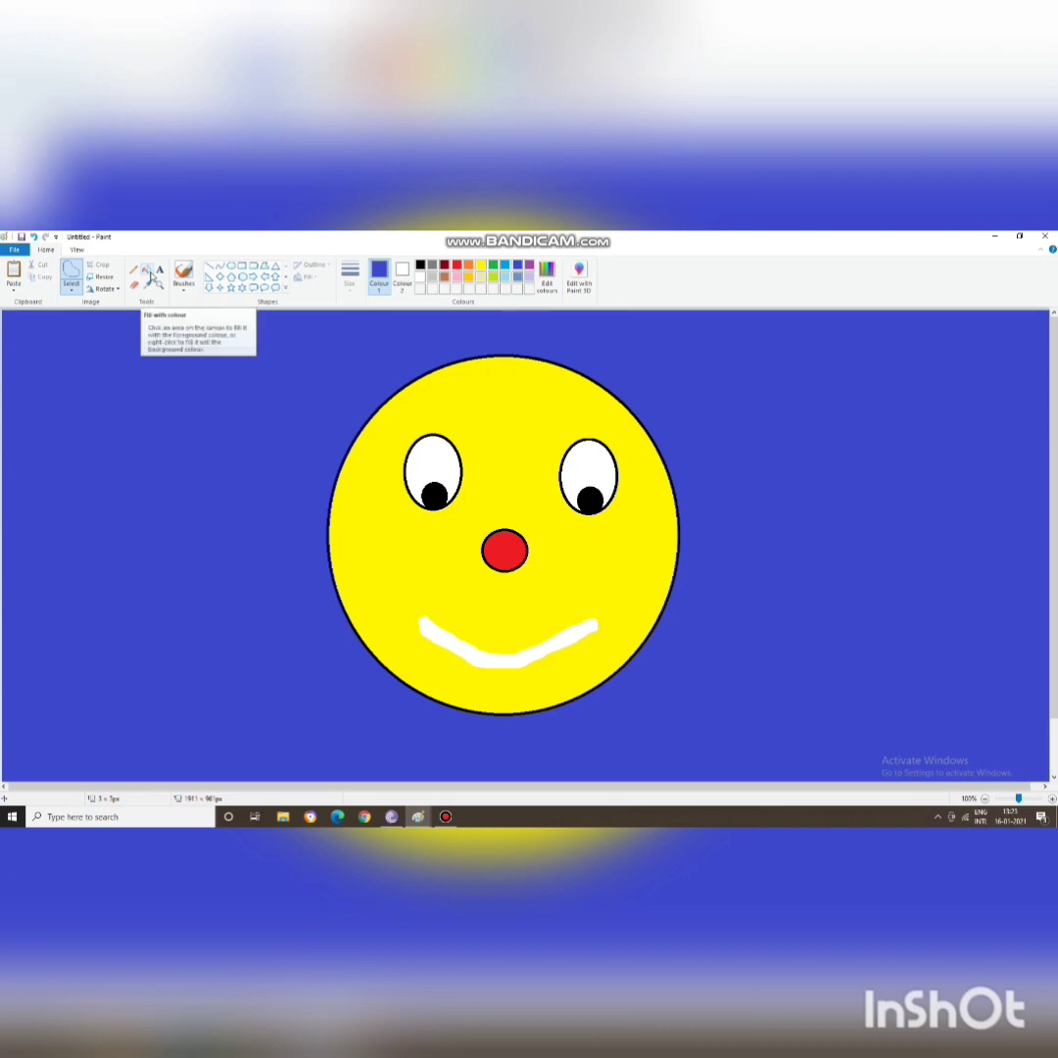
Step: Fill the white gap left by the mouth with the face's yellow colour
{"action": "left_click", "coordinate": [147, 273]}
{"action": "left_click", "coordinate": [481, 267]}
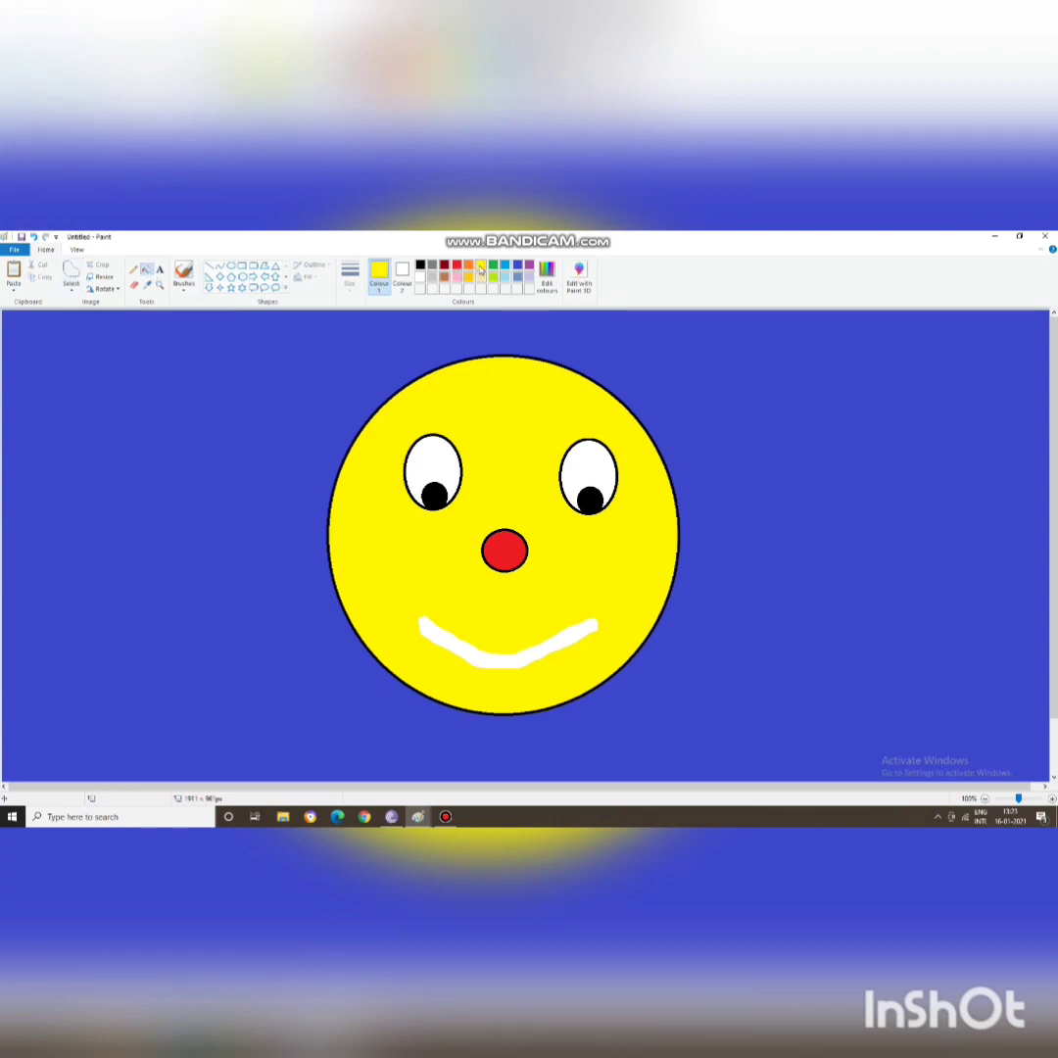
{"action": "left_click", "coordinate": [489, 651]}
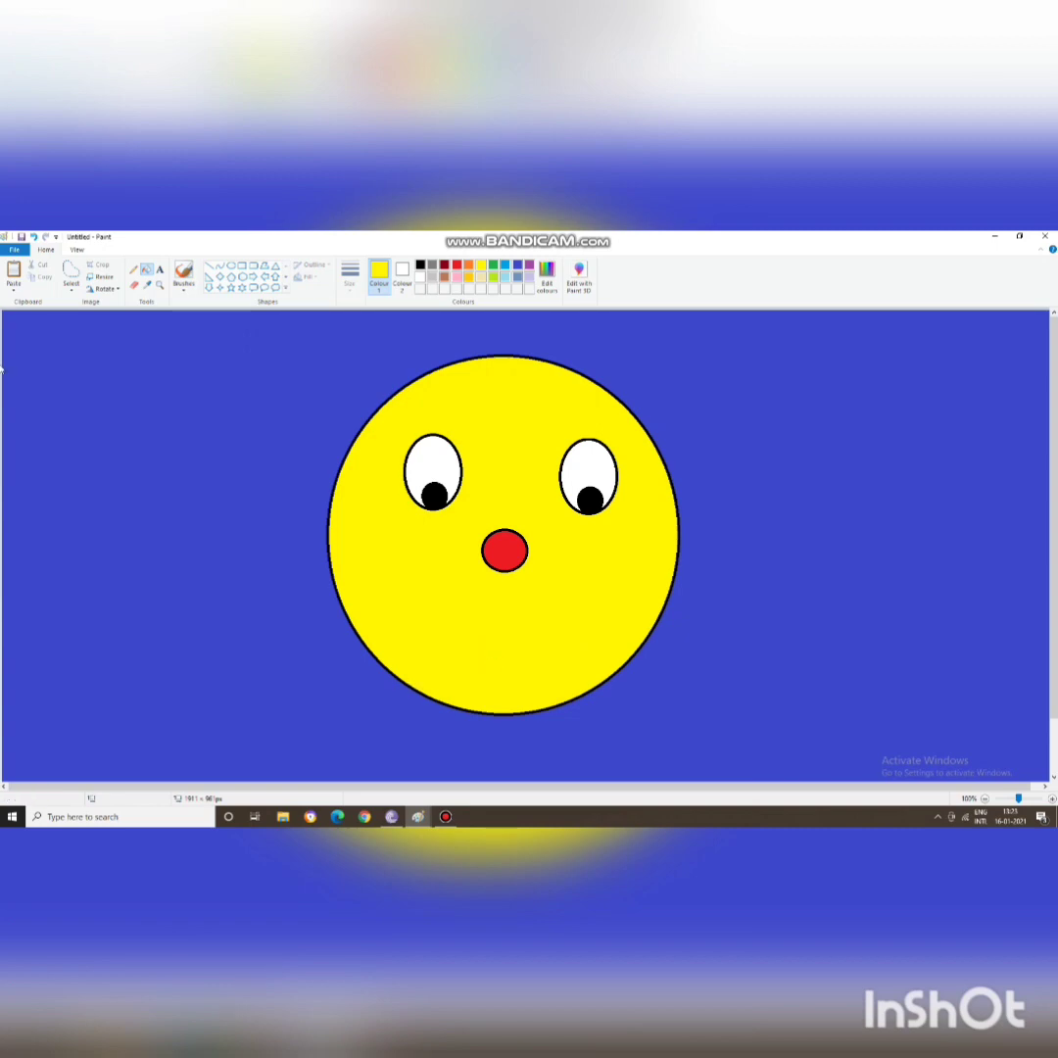
Step: Draw a black curve about 272 px wide below the nose and bend its middle upward into a frowning mouth
{"action": "left_click", "coordinate": [220, 268]}
{"action": "left_click_drag", "start_coordinate": [432, 642], "coordinate": [554, 645]}
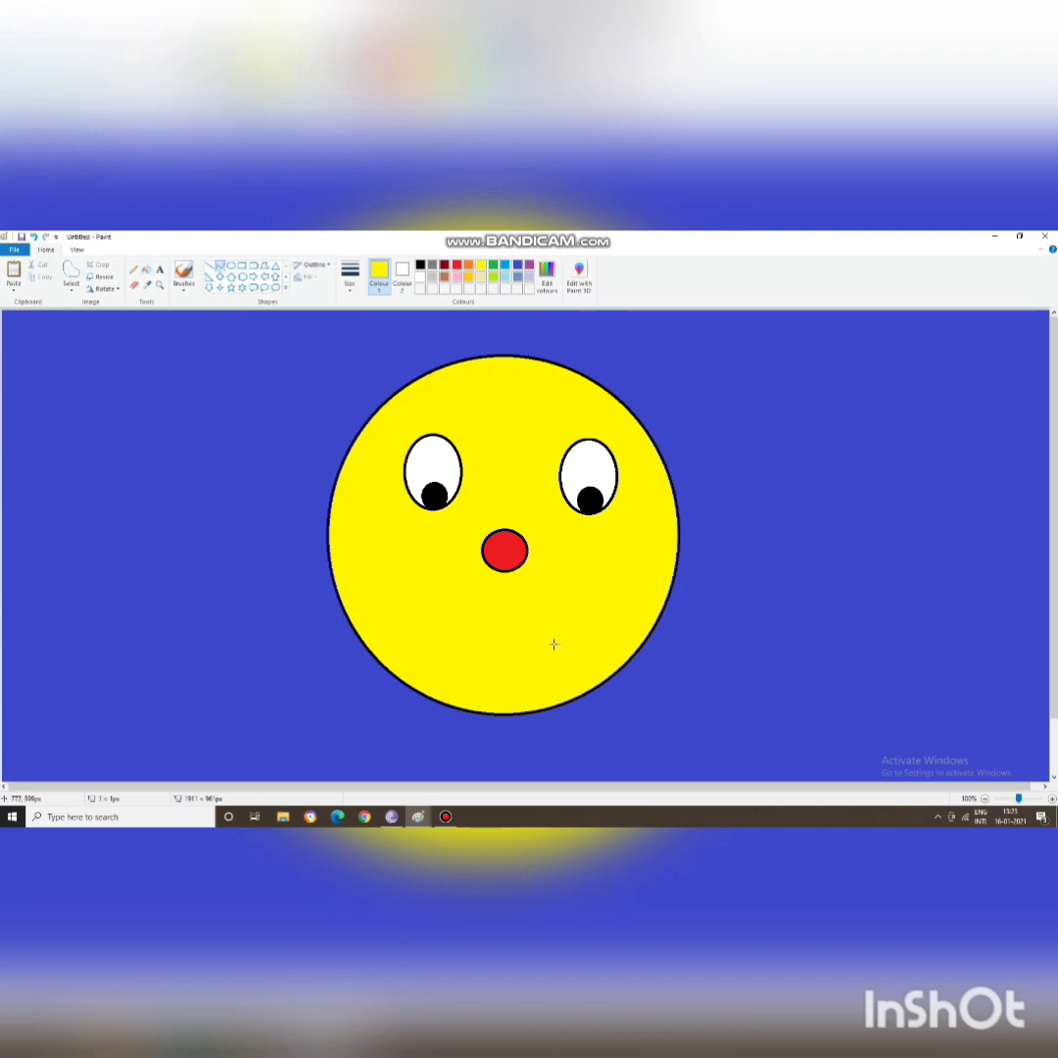
{"action": "left_click", "coordinate": [421, 265]}
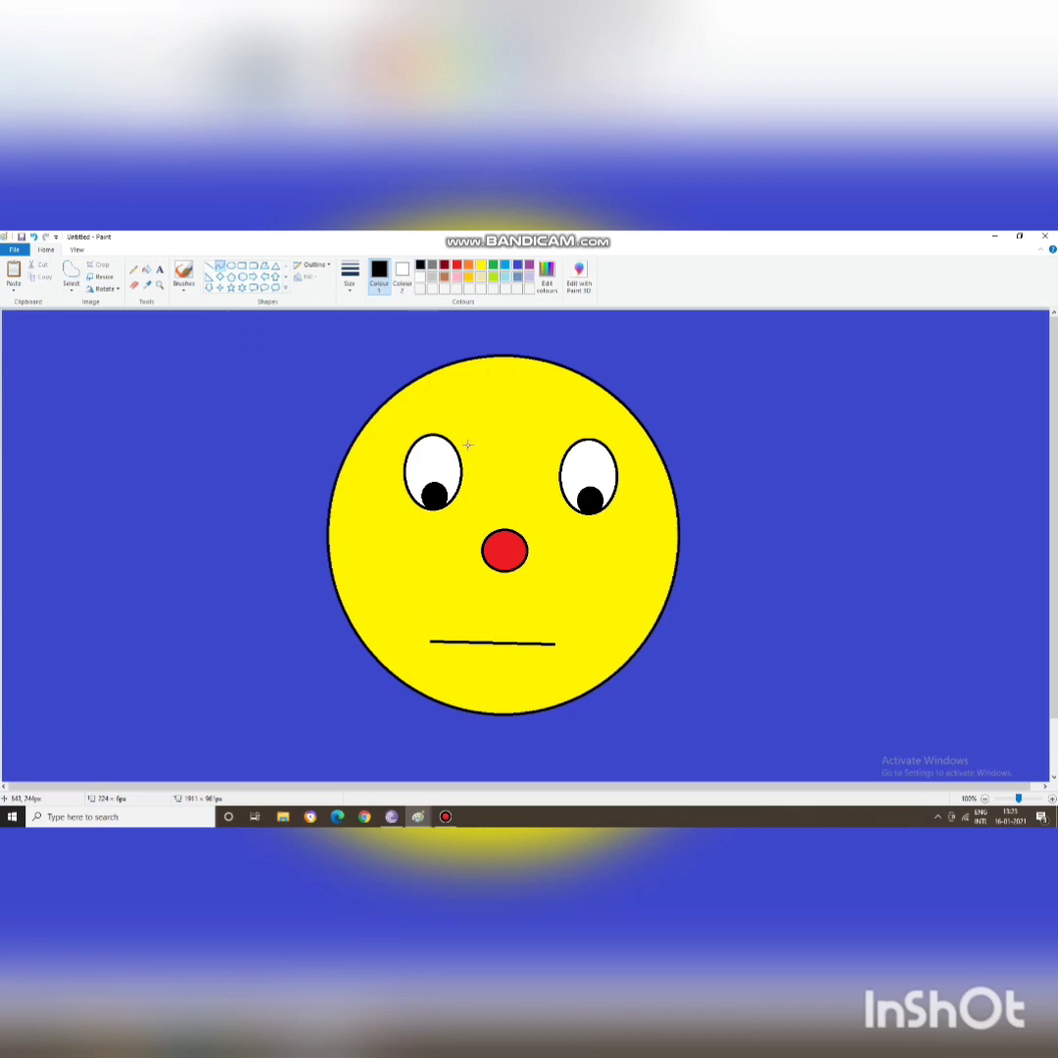
{"action": "key", "text": "ctrl+z"}
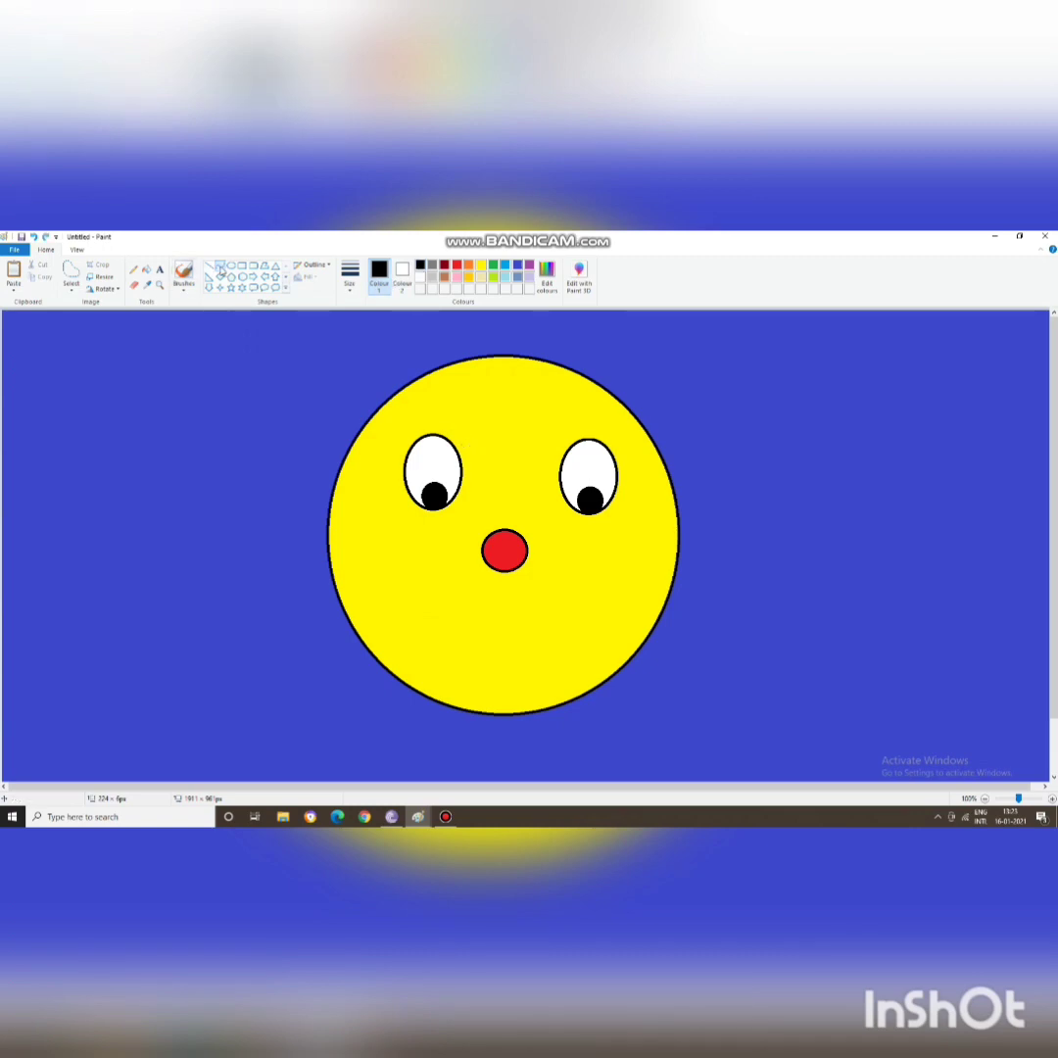
{"action": "left_click_drag", "start_coordinate": [445, 643], "coordinate": [593, 643]}
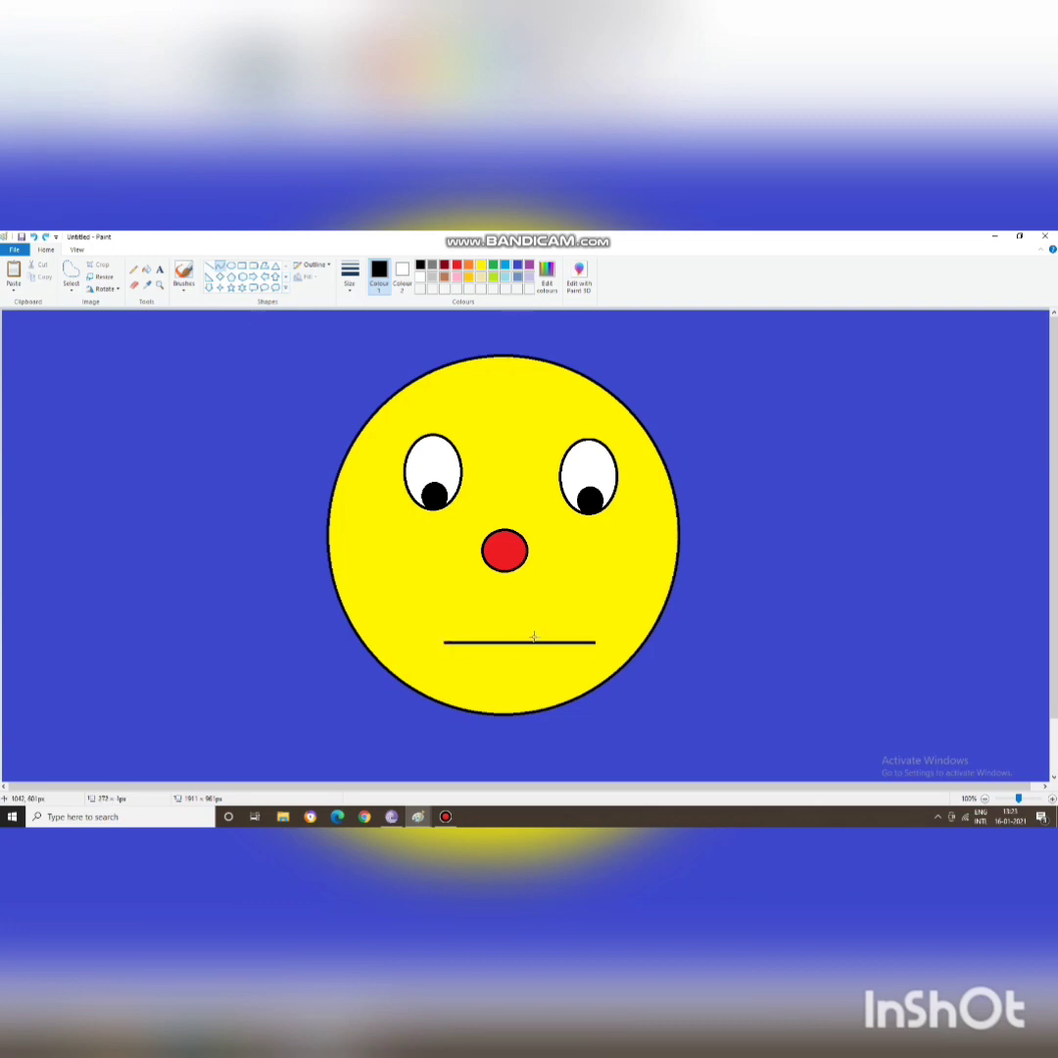
{"action": "left_click_drag", "start_coordinate": [517, 642], "coordinate": [512, 602]}
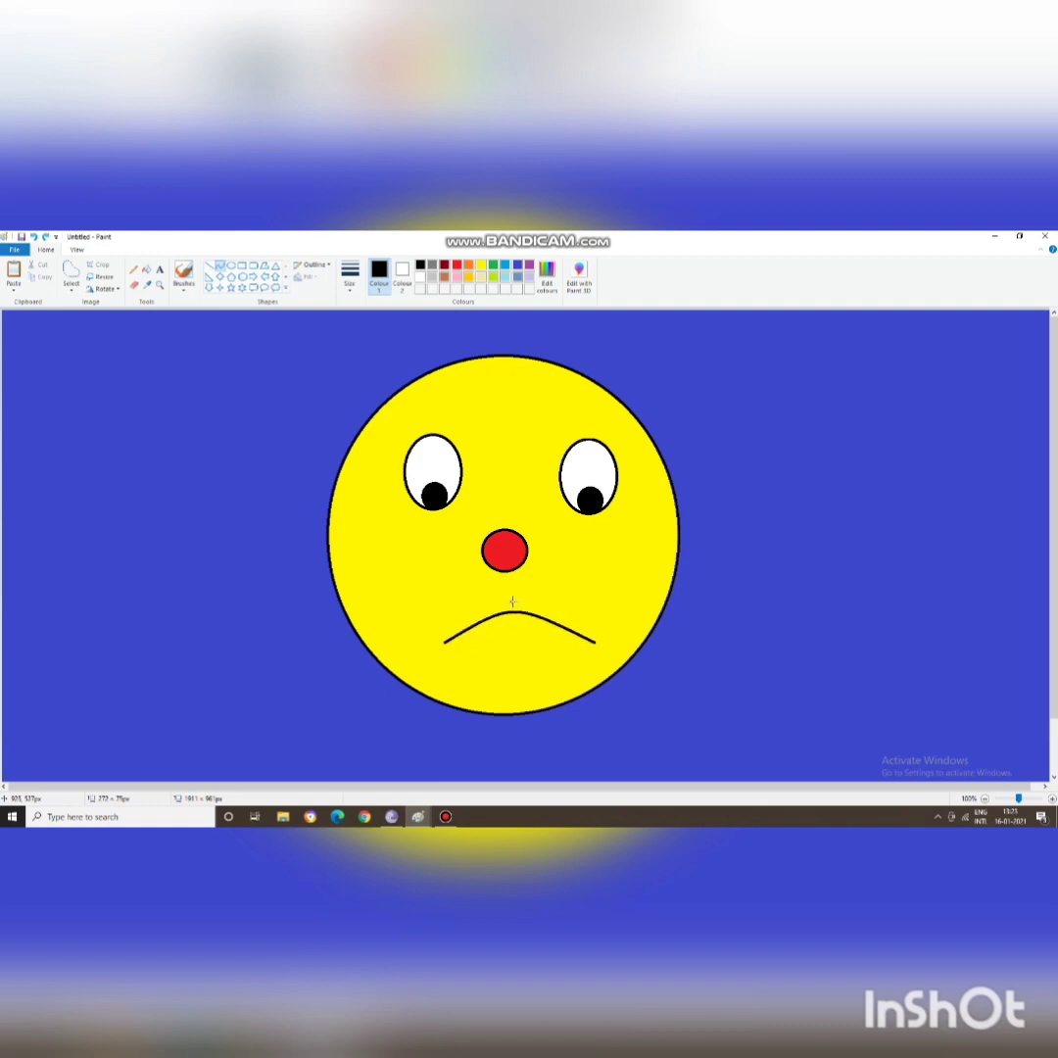
{"action": "left_click", "coordinate": [248, 266]}
{"action": "left_click", "coordinate": [71, 287]}
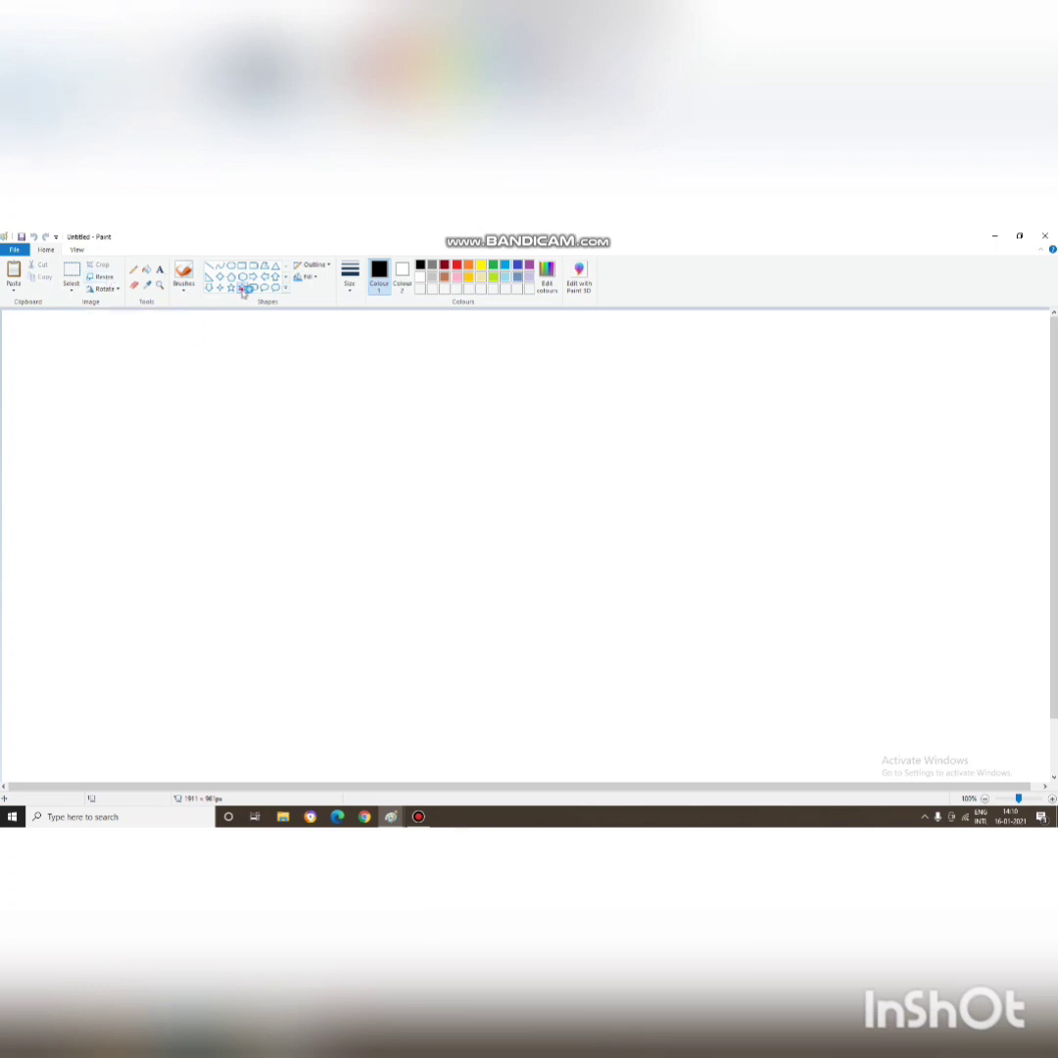
Step: Draw a large six-point star on the blank canvas and skew the picture both horizontally and vertically
{"action": "left_click", "coordinate": [243, 289]}
{"action": "mouse_move", "coordinate": [340, 368]}
{"action": "left_mouse_down"}
{"action": "mouse_move", "coordinate": [439, 510]}
{"action": "mouse_move", "coordinate": [574, 642]}
{"action": "mouse_move", "coordinate": [605, 708]}
{"action": "left_mouse_up"}
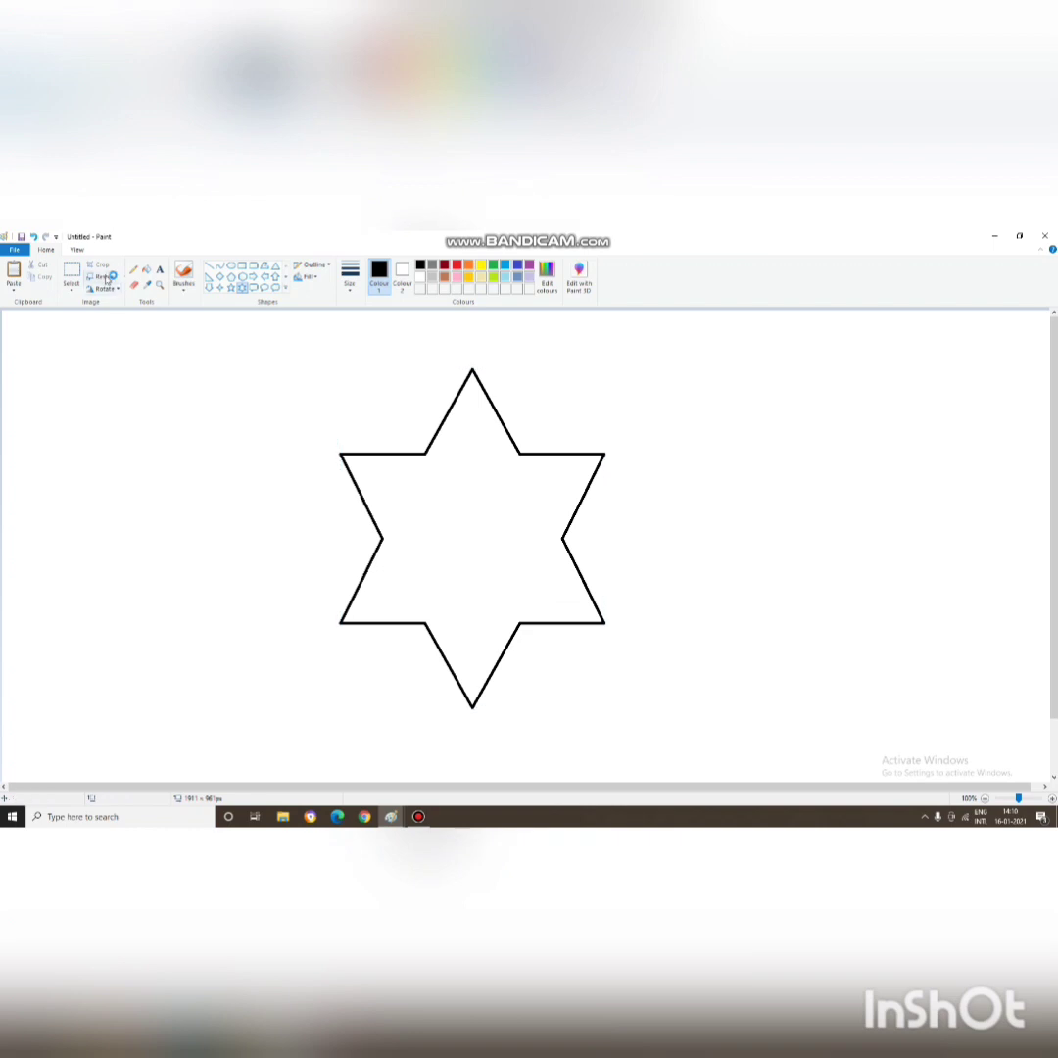
{"action": "left_click", "coordinate": [102, 276]}
{"action": "left_click_drag", "start_coordinate": [123, 289], "coordinate": [232, 398]}
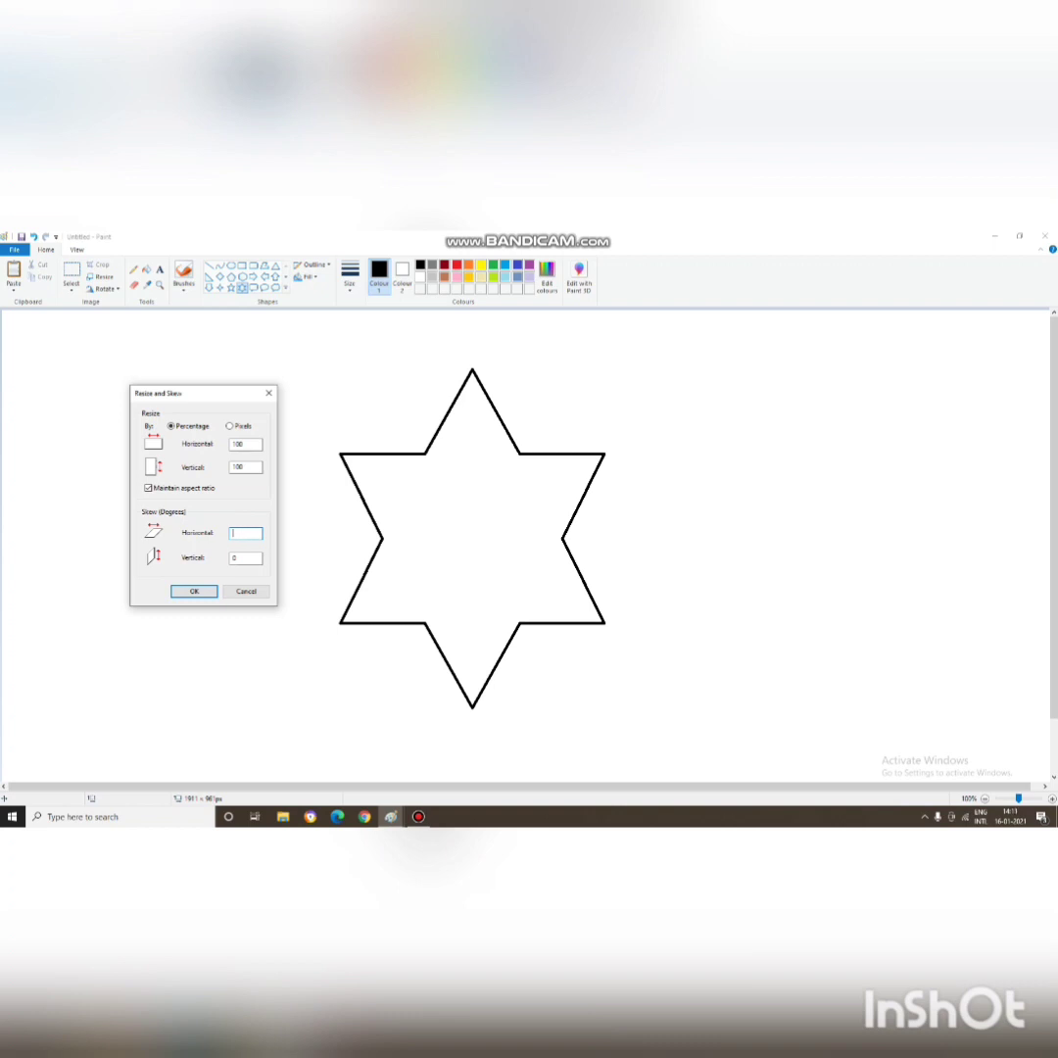
{"action": "left_click", "coordinate": [239, 560]}
{"action": "type", "text": "5"}
{"action": "left_click", "coordinate": [198, 592]}
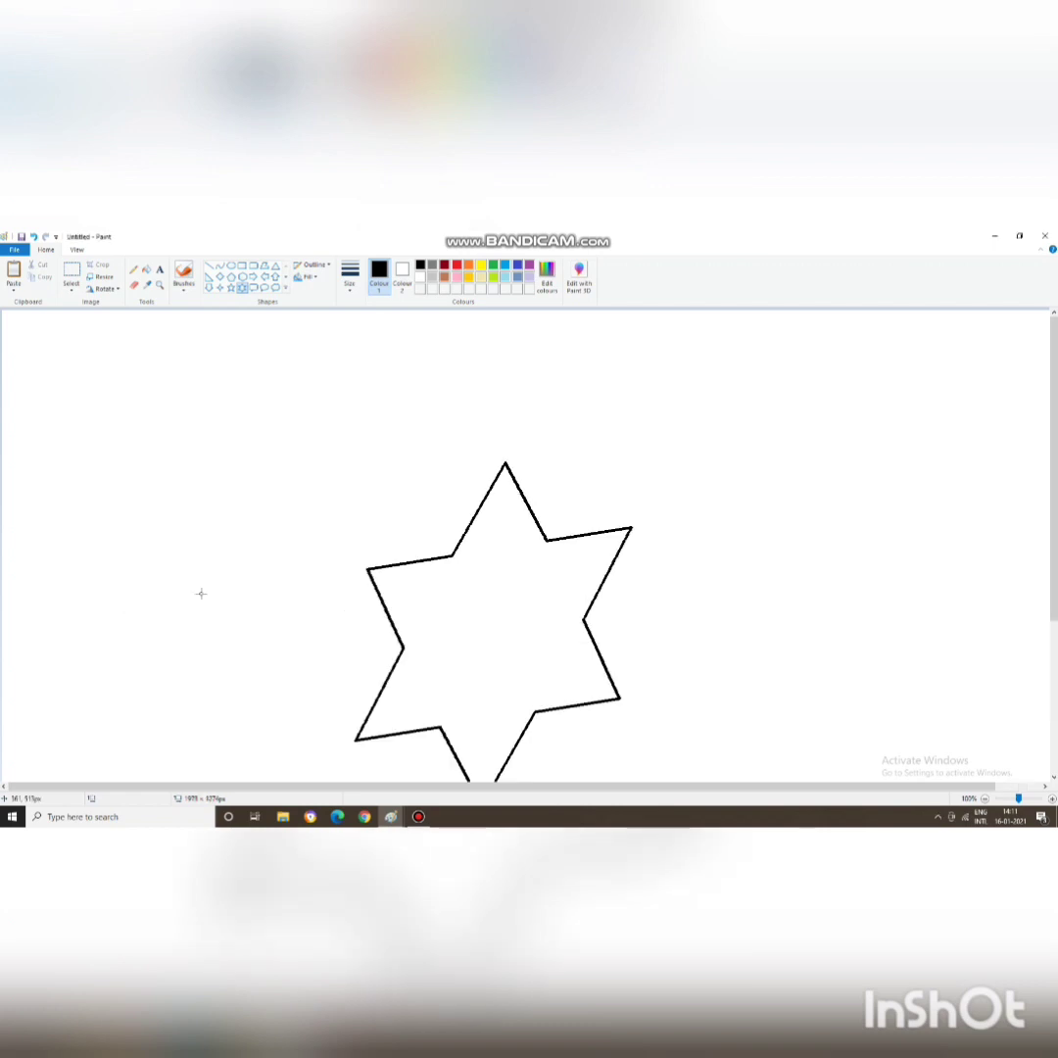
{"action": "scroll", "coordinate": [530, 560], "scroll_direction": "down", "scroll_amount": 3}
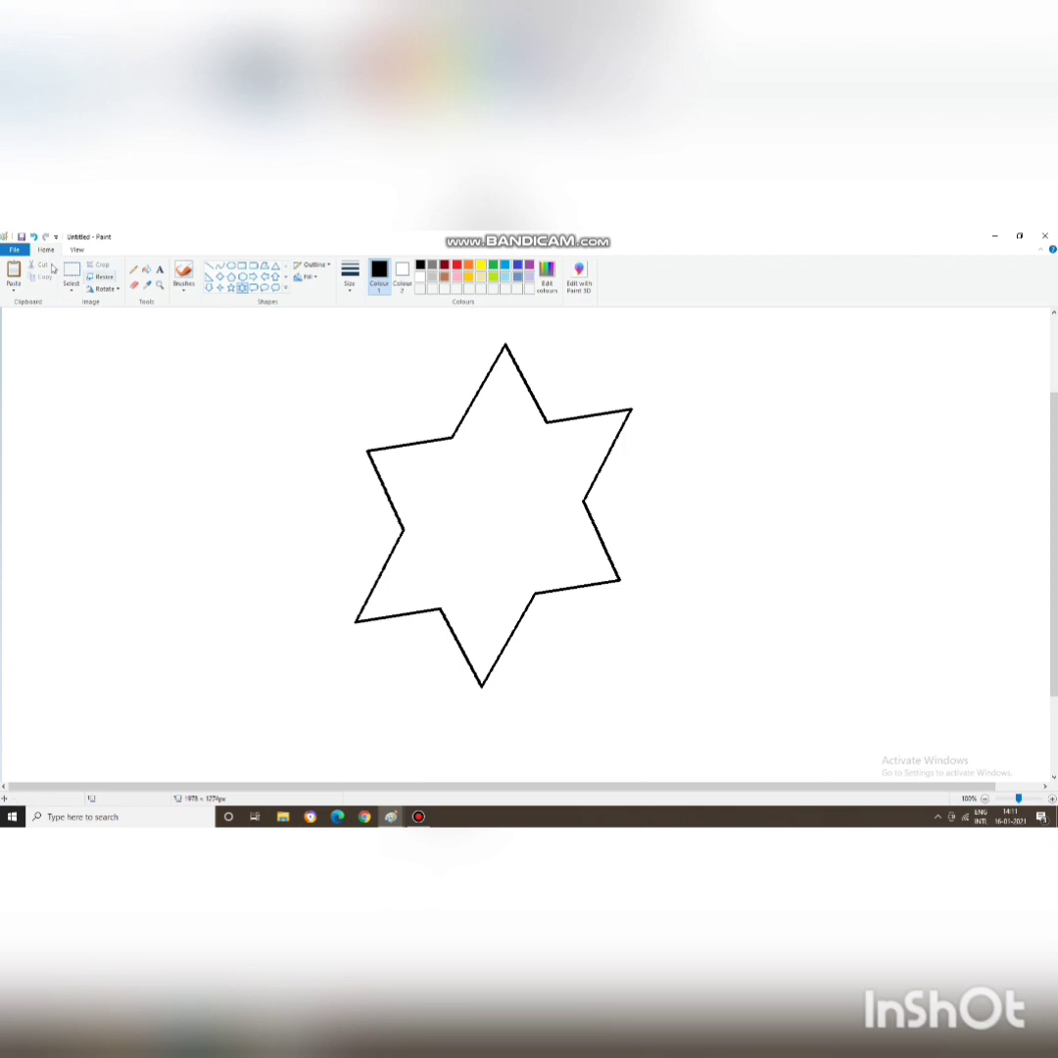
Step: Start a new blank picture, discarding the skewed star without saving it
{"action": "left_click", "coordinate": [16, 250]}
{"action": "left_click", "coordinate": [31, 272]}
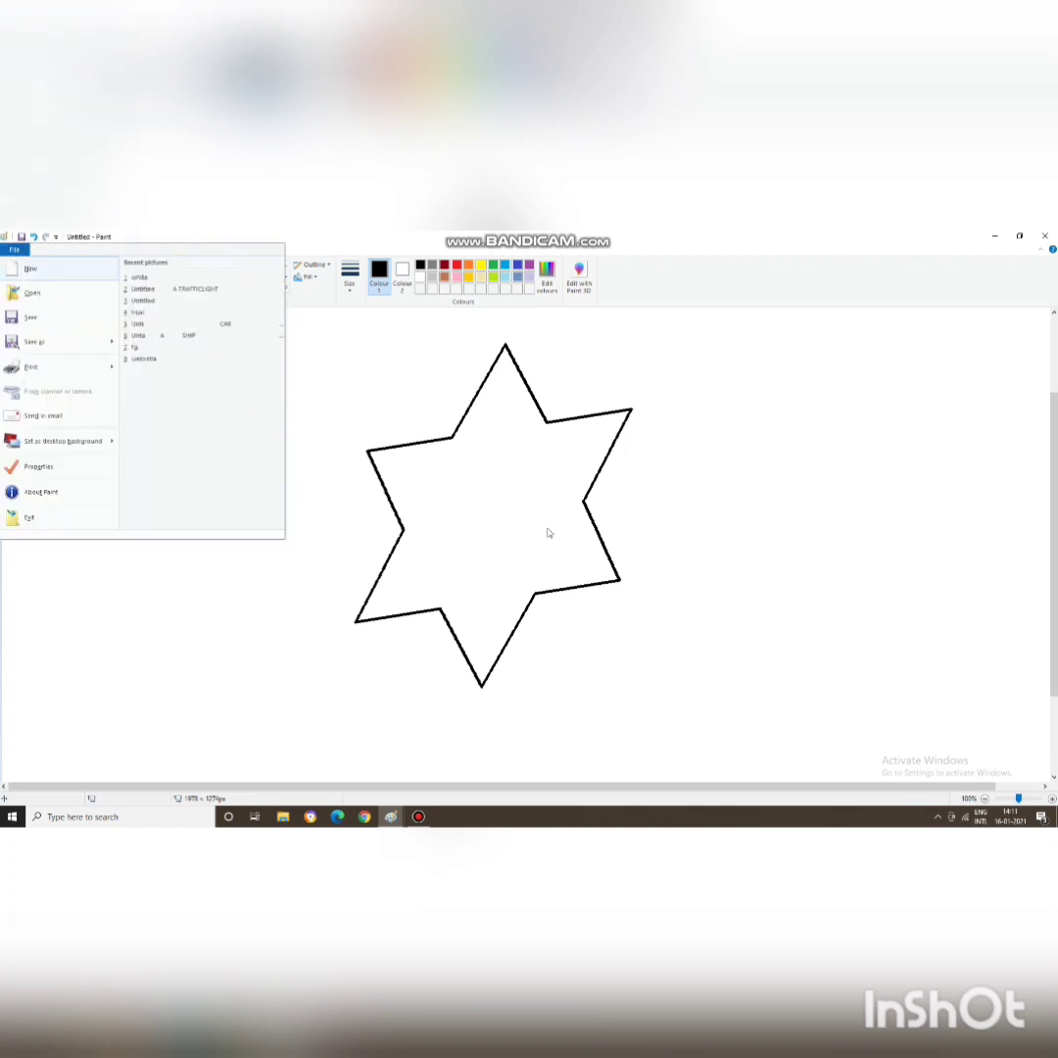
{"action": "left_click", "coordinate": [548, 524]}
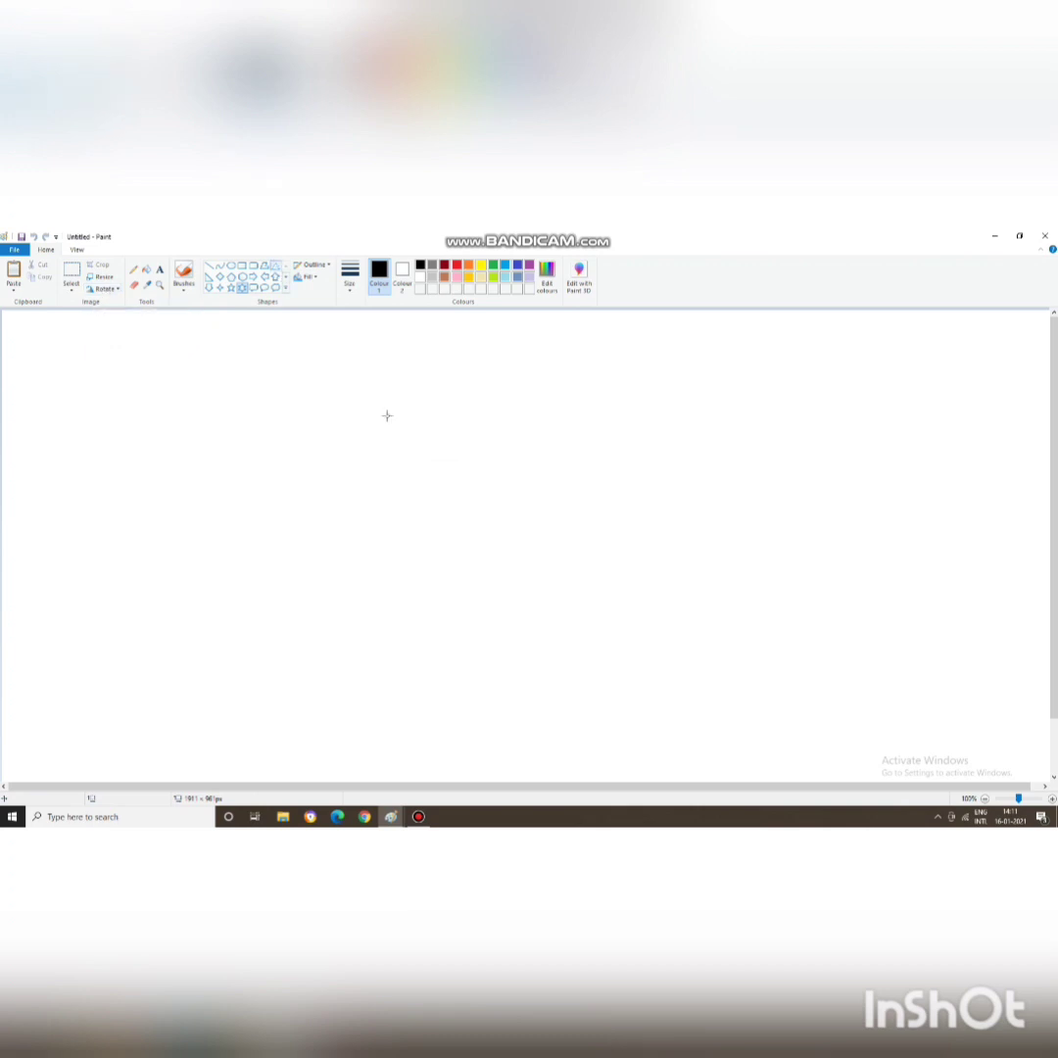
Step: Draw a tall black-outlined triangle about 322 × 514 px near the middle of the canvas
{"action": "left_click_drag", "start_coordinate": [388, 415], "coordinate": [465, 496]}
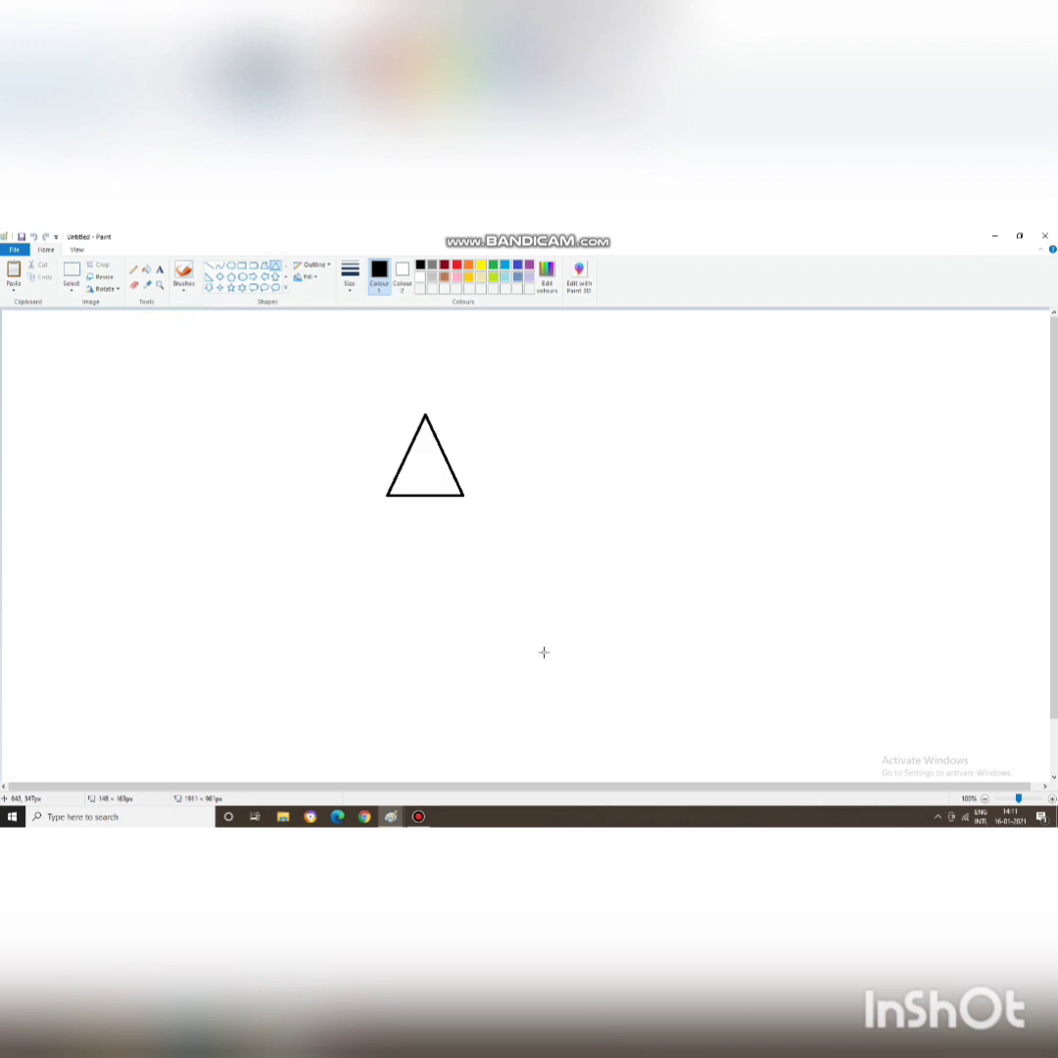
{"action": "left_click_drag", "start_coordinate": [543, 651], "coordinate": [565, 697]}
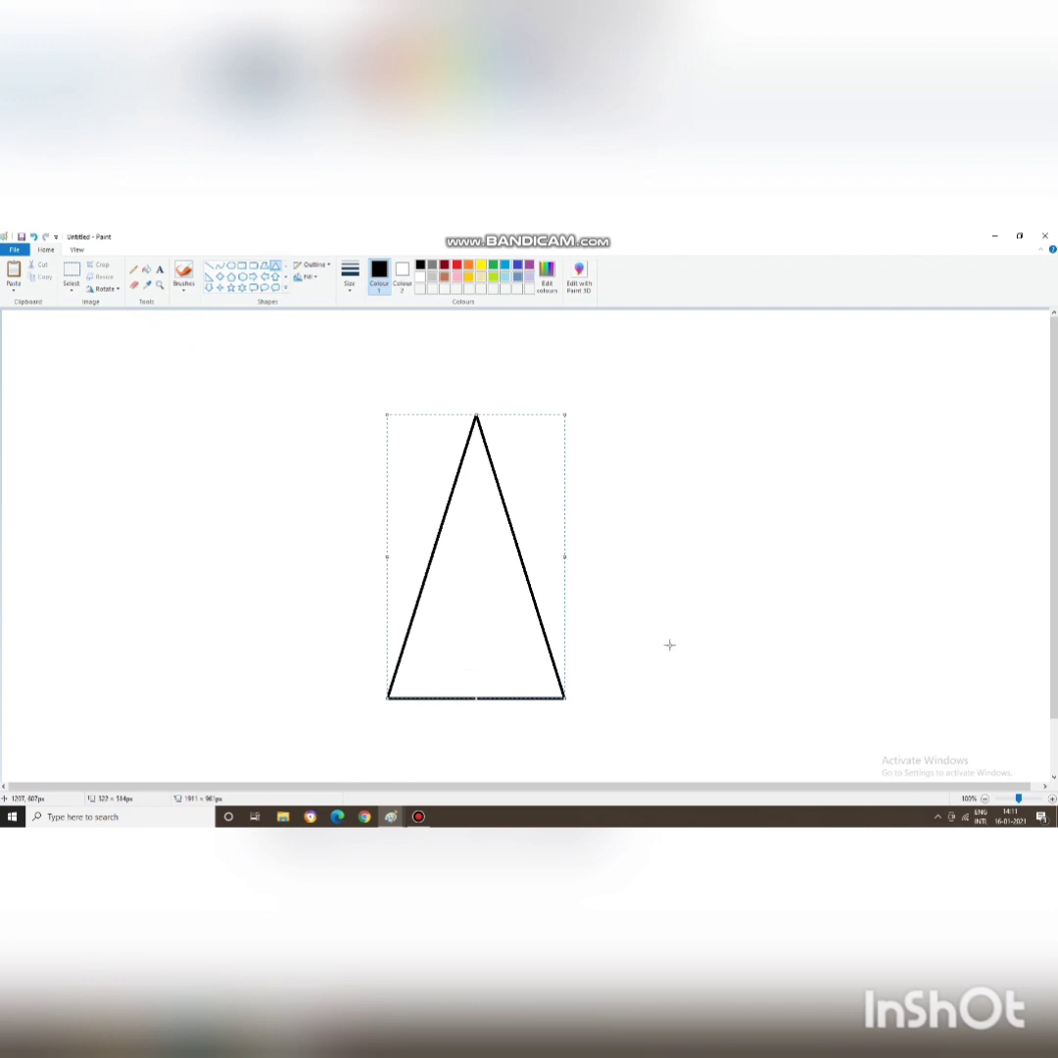
{"action": "left_click", "coordinate": [696, 616]}
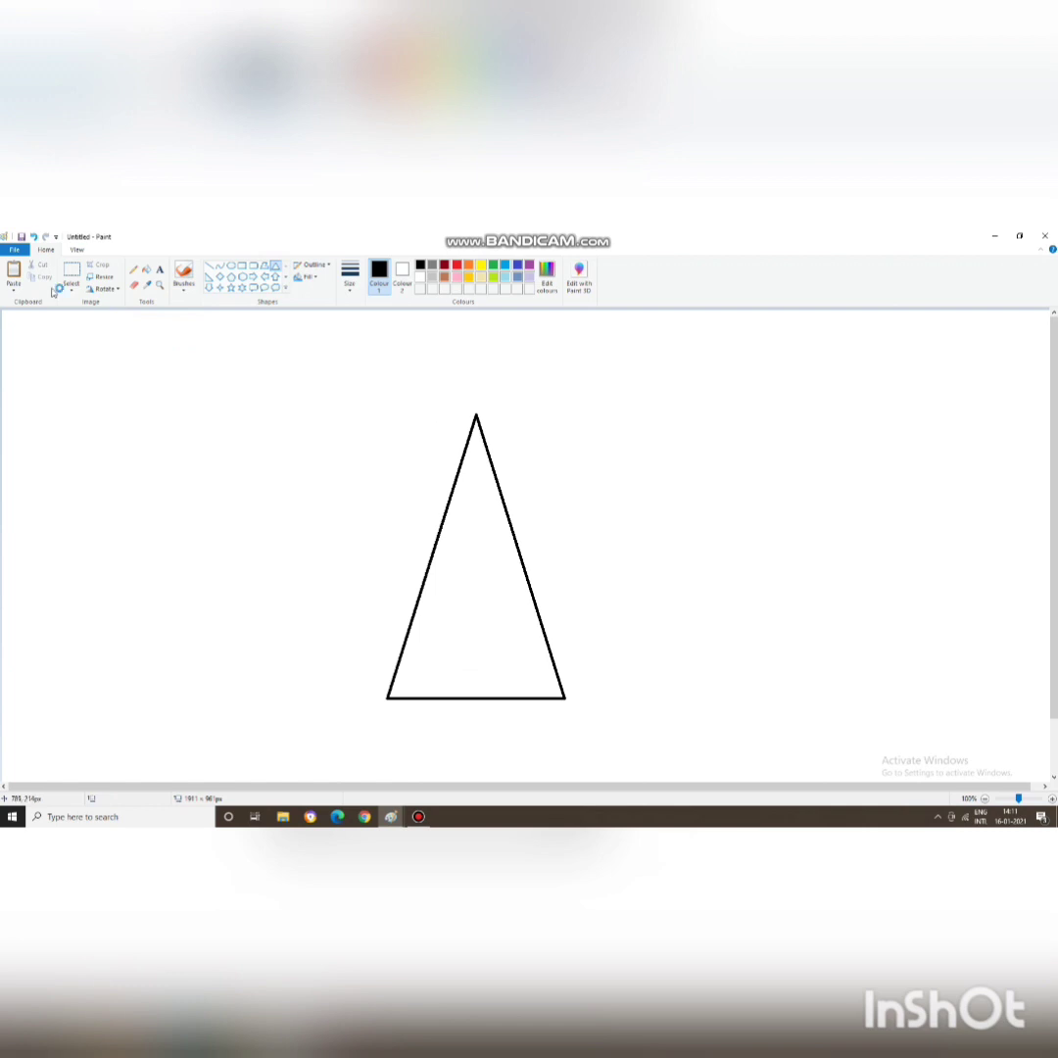
Step: Rotate the whole picture with the triangle right by 90°
{"action": "left_click", "coordinate": [104, 289]}
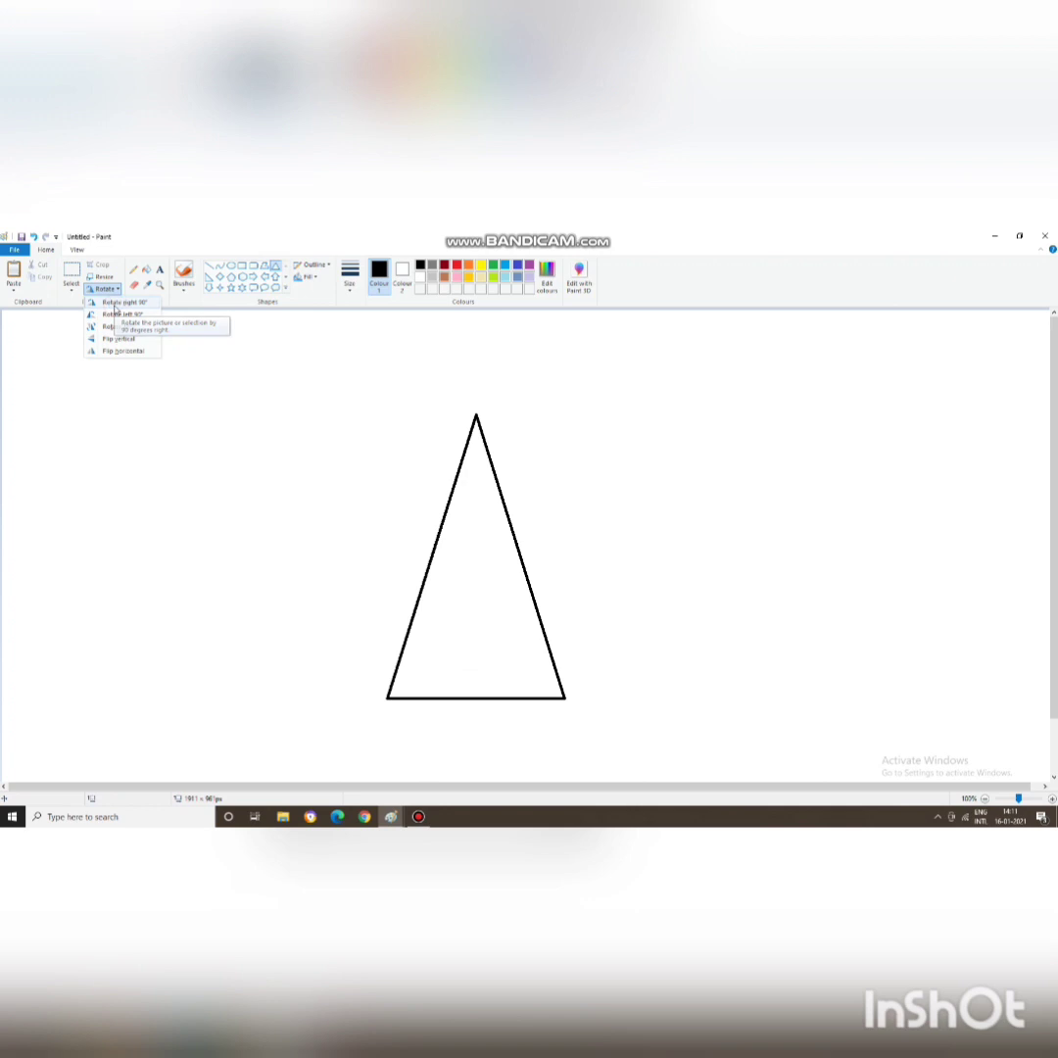
{"action": "left_click", "coordinate": [117, 303]}
{"action": "scroll", "coordinate": [547, 489], "scroll_direction": "down", "scroll_amount": 5}
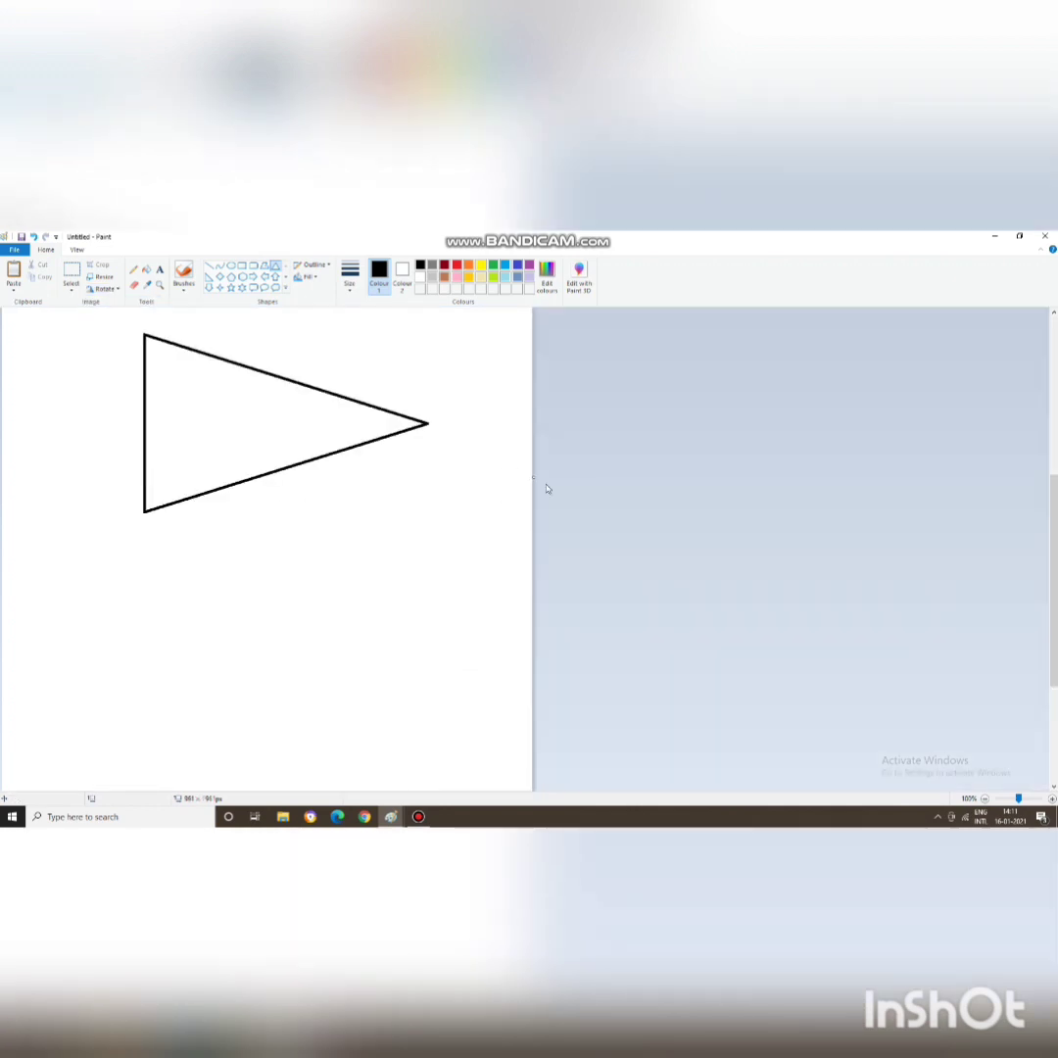
Step: Rotate the whole picture with the triangle left by 90°
{"action": "left_click", "coordinate": [104, 289]}
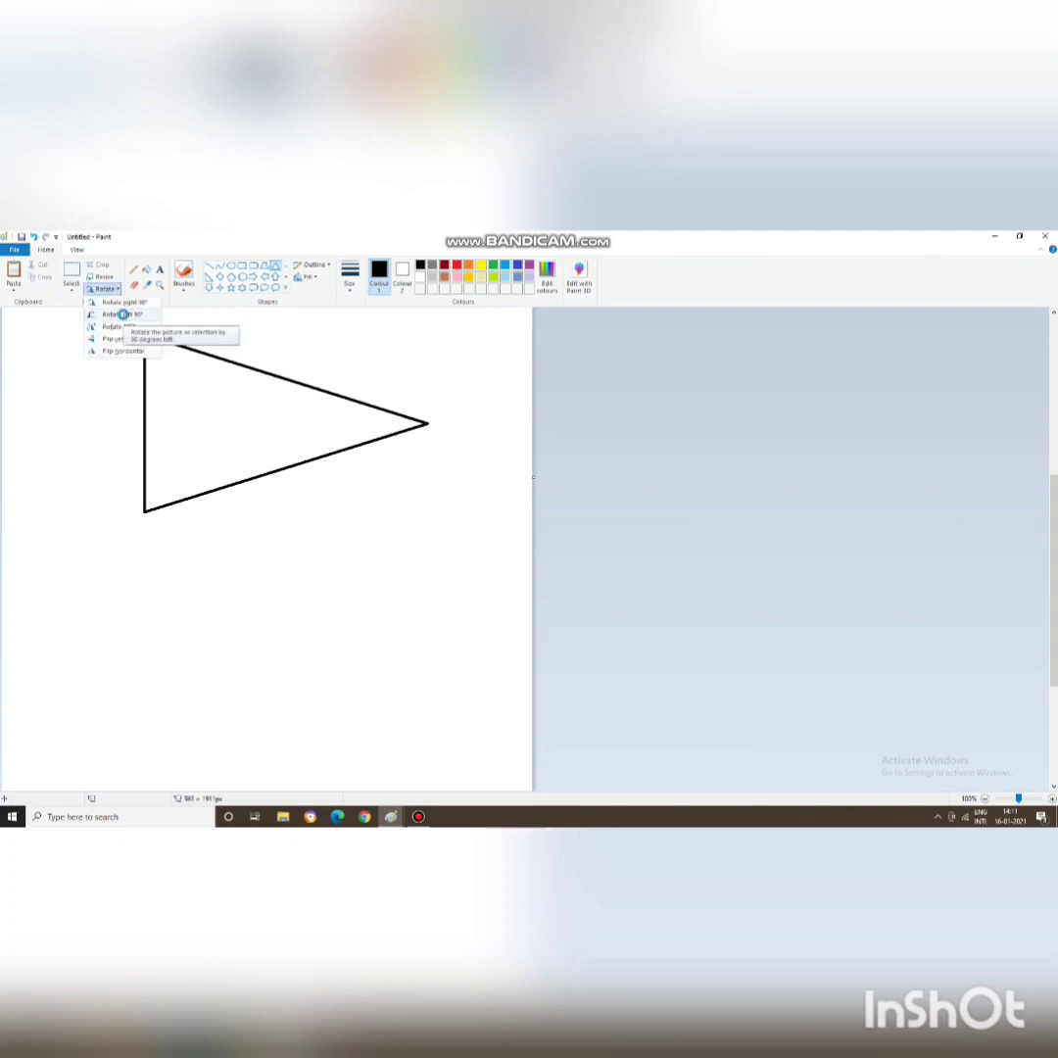
{"action": "left_click", "coordinate": [122, 314]}
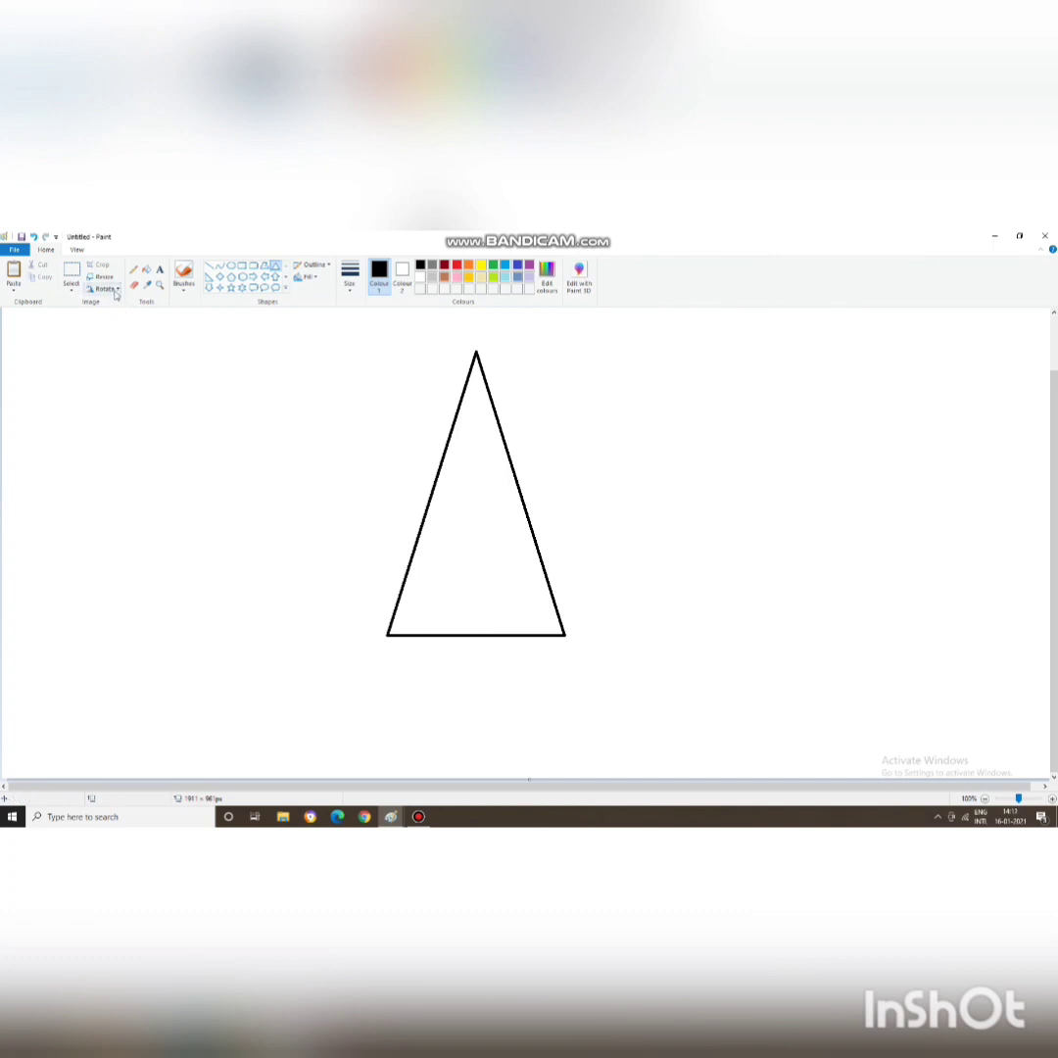
Step: Rotate the whole triangle picture by 180°
{"action": "left_click", "coordinate": [104, 288]}
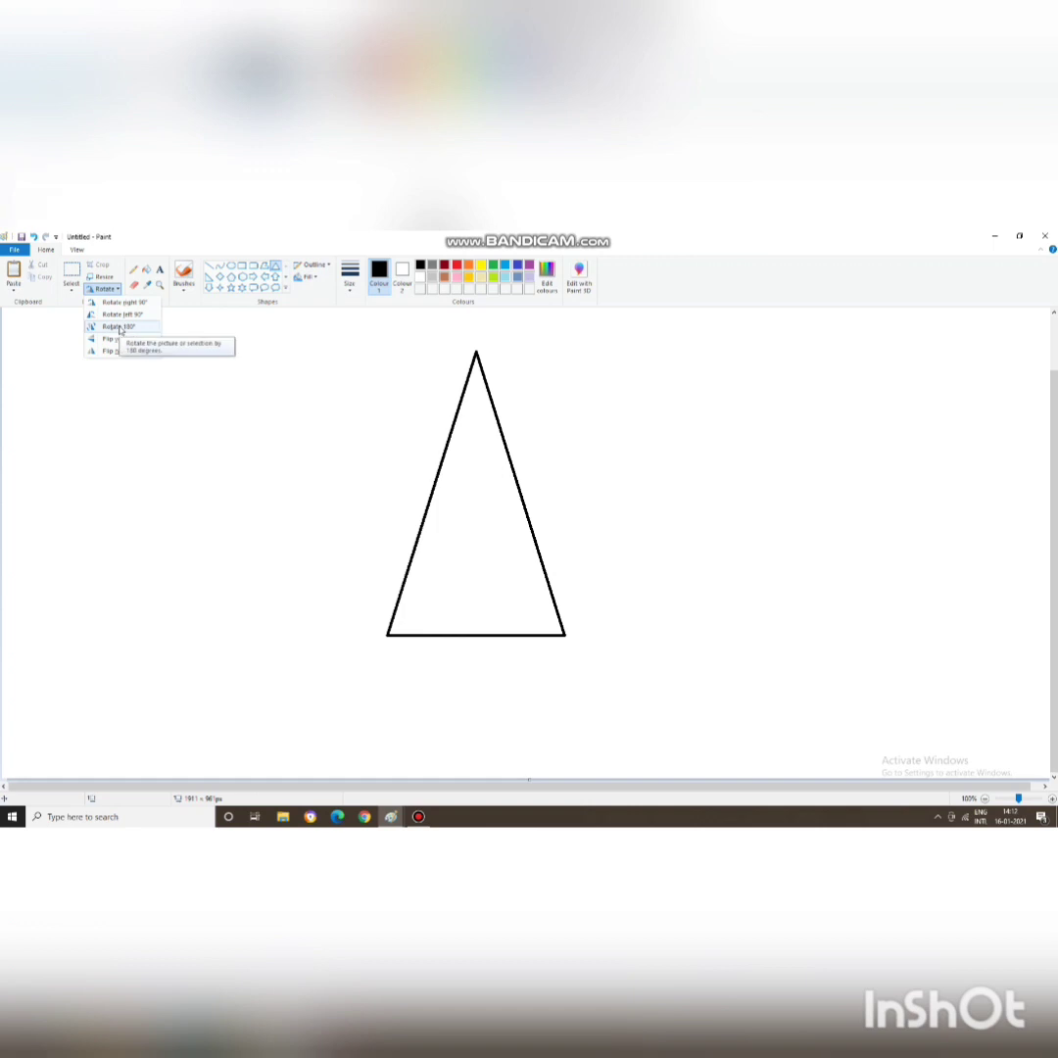
{"action": "left_click", "coordinate": [118, 326]}
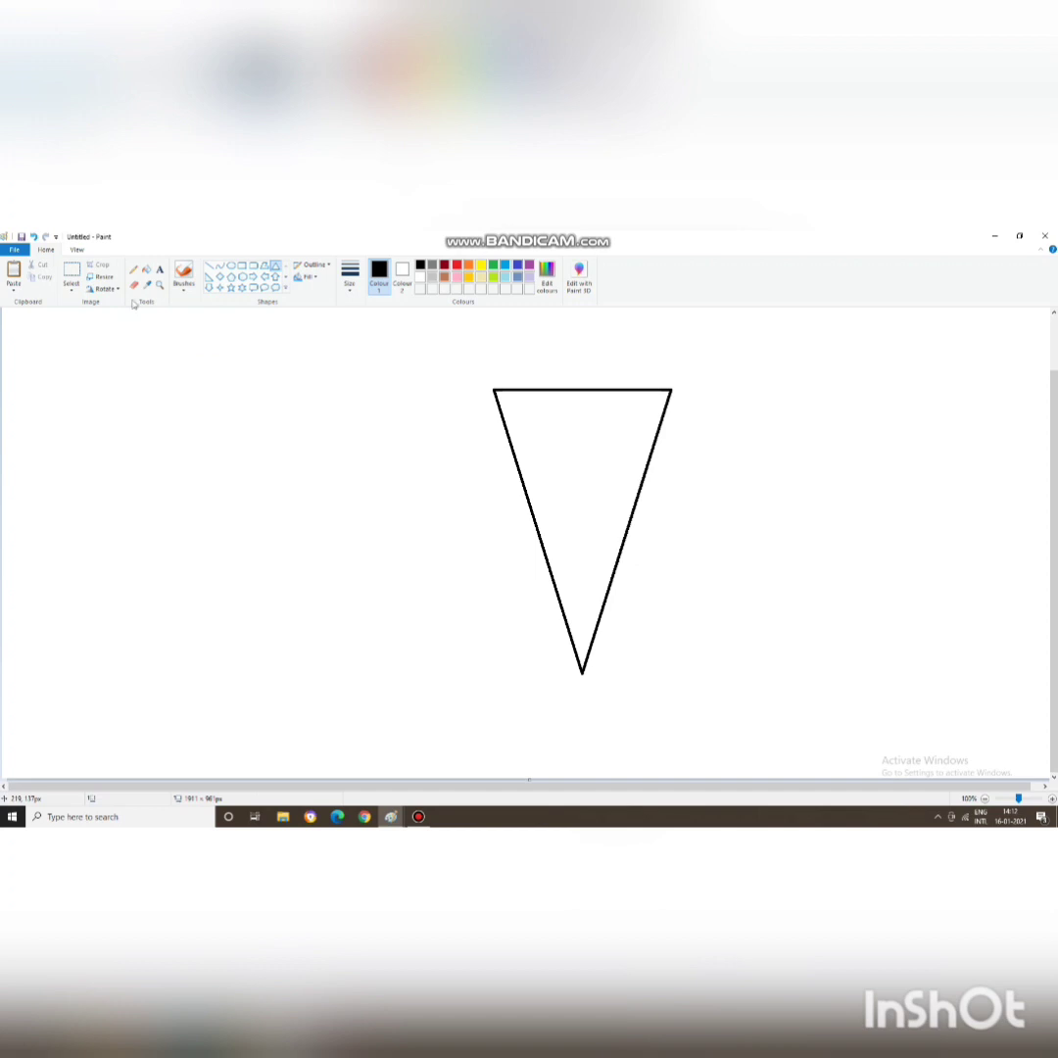
Step: Flip the whole triangle picture vertically and horizontally
{"action": "left_click", "coordinate": [104, 289]}
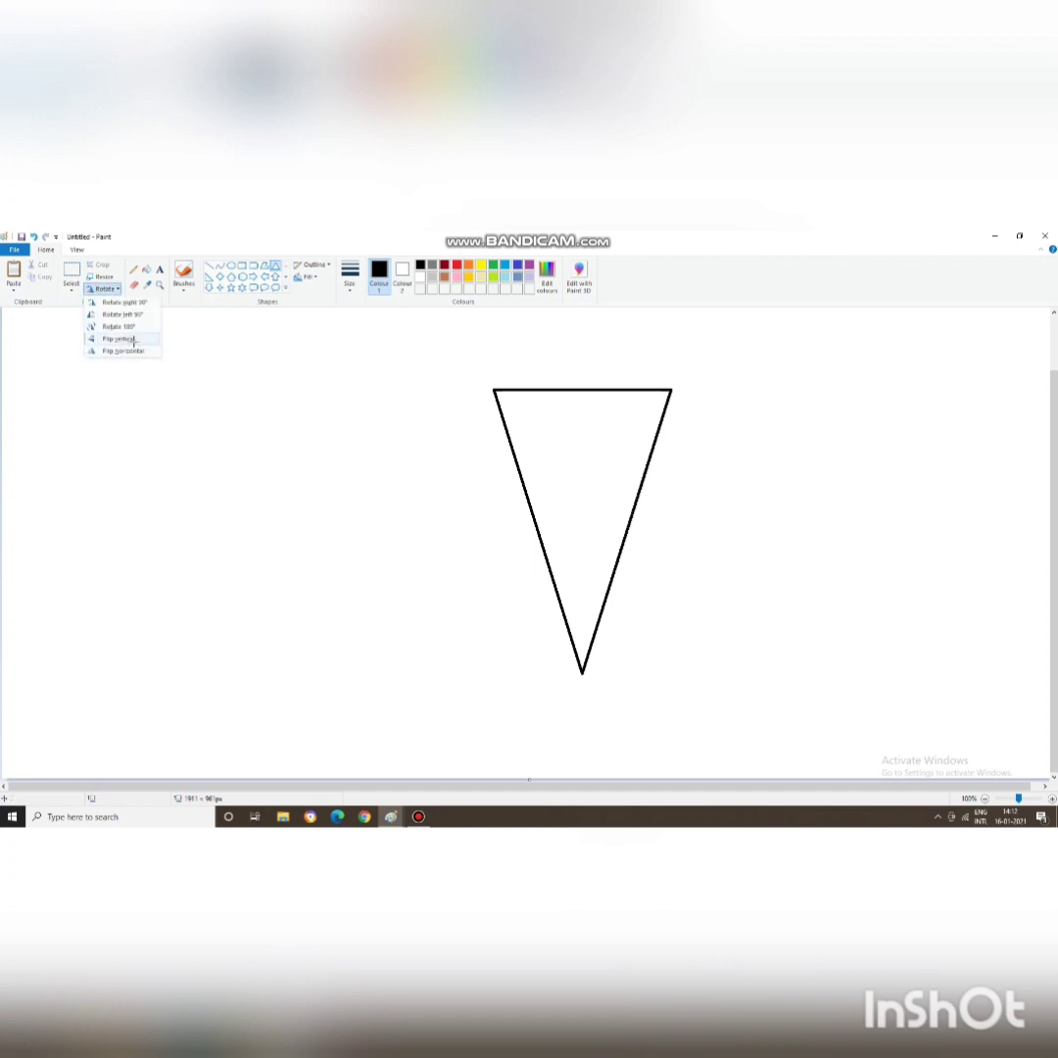
{"action": "left_click", "coordinate": [119, 339]}
{"action": "left_click", "coordinate": [104, 289]}
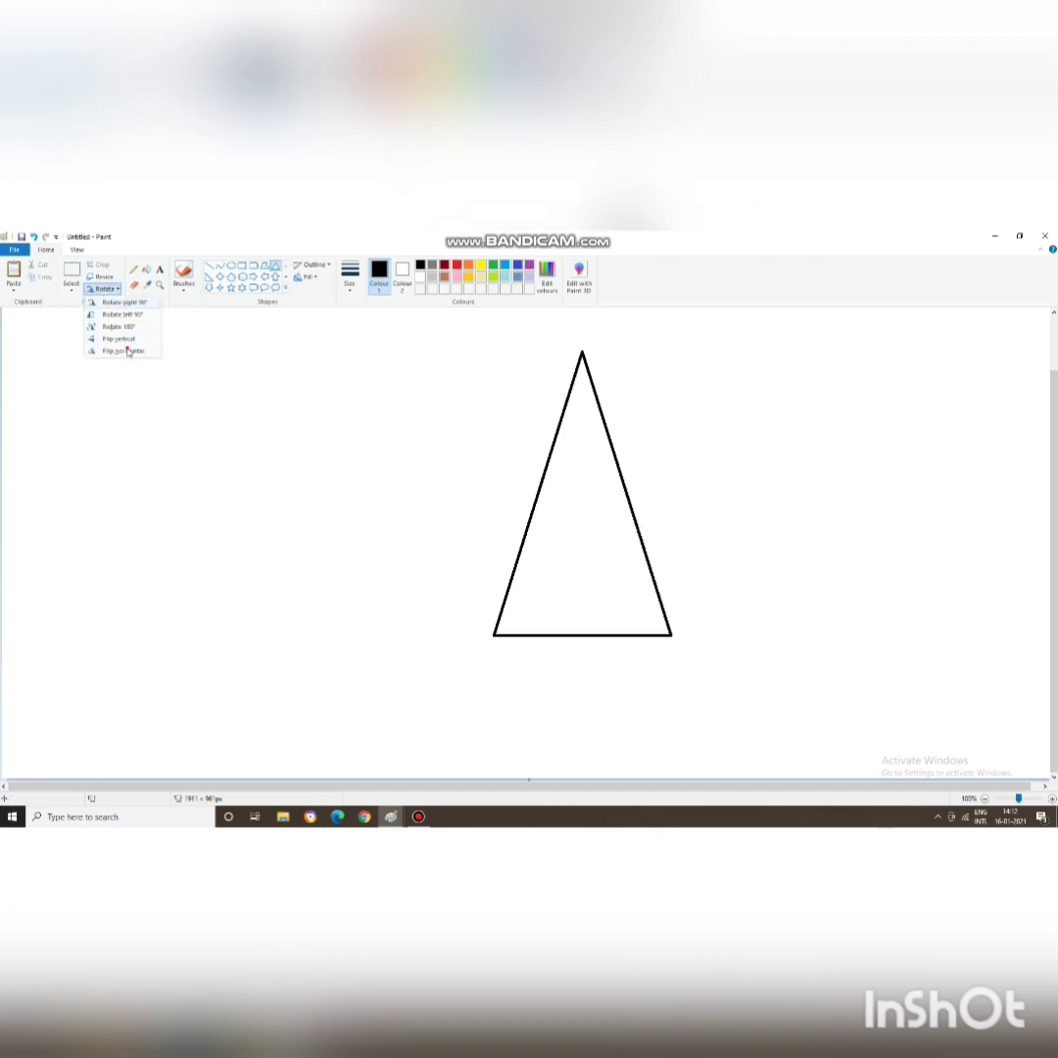
{"action": "left_click", "coordinate": [125, 351]}
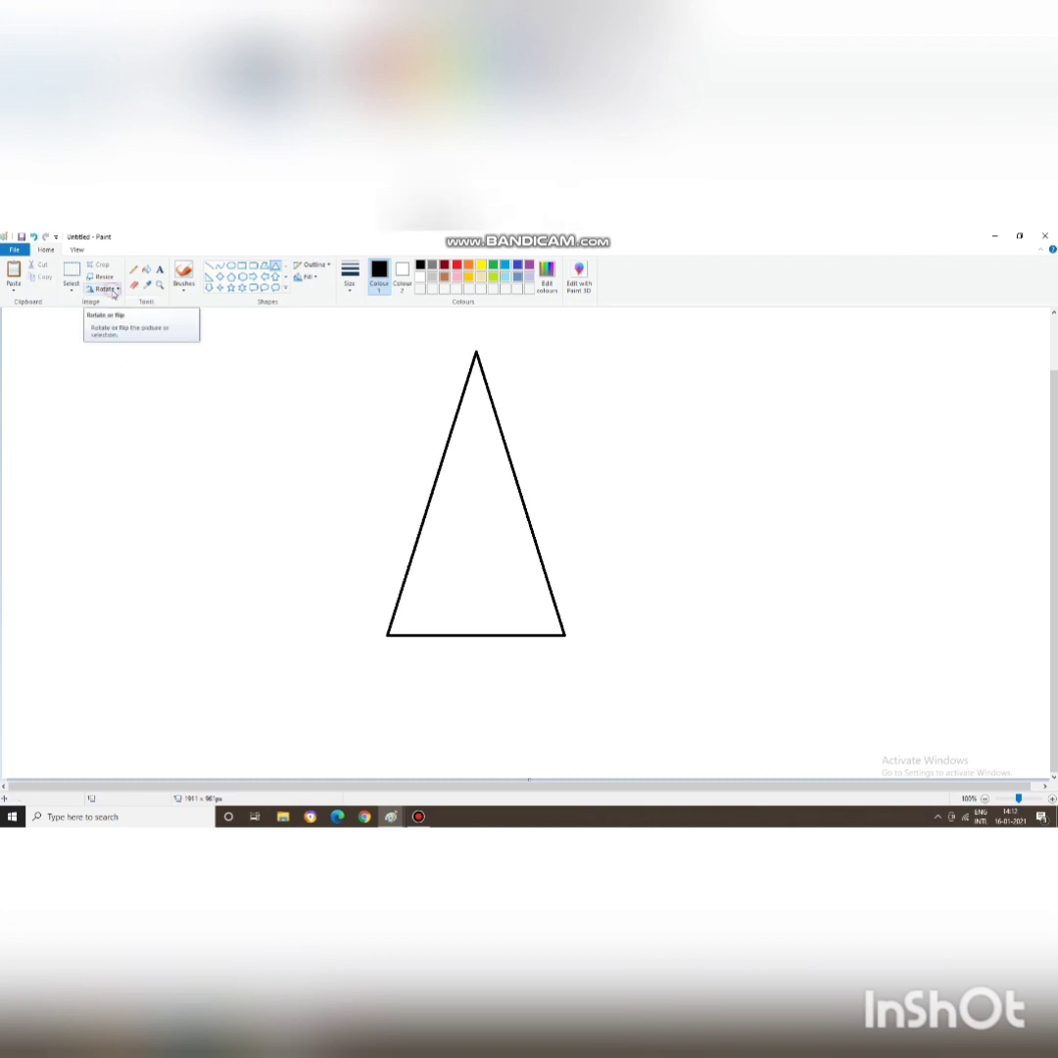
Step: Rotate the upright triangle picture by 180° to point the triangle downward as a cone
{"action": "left_click", "coordinate": [114, 292]}
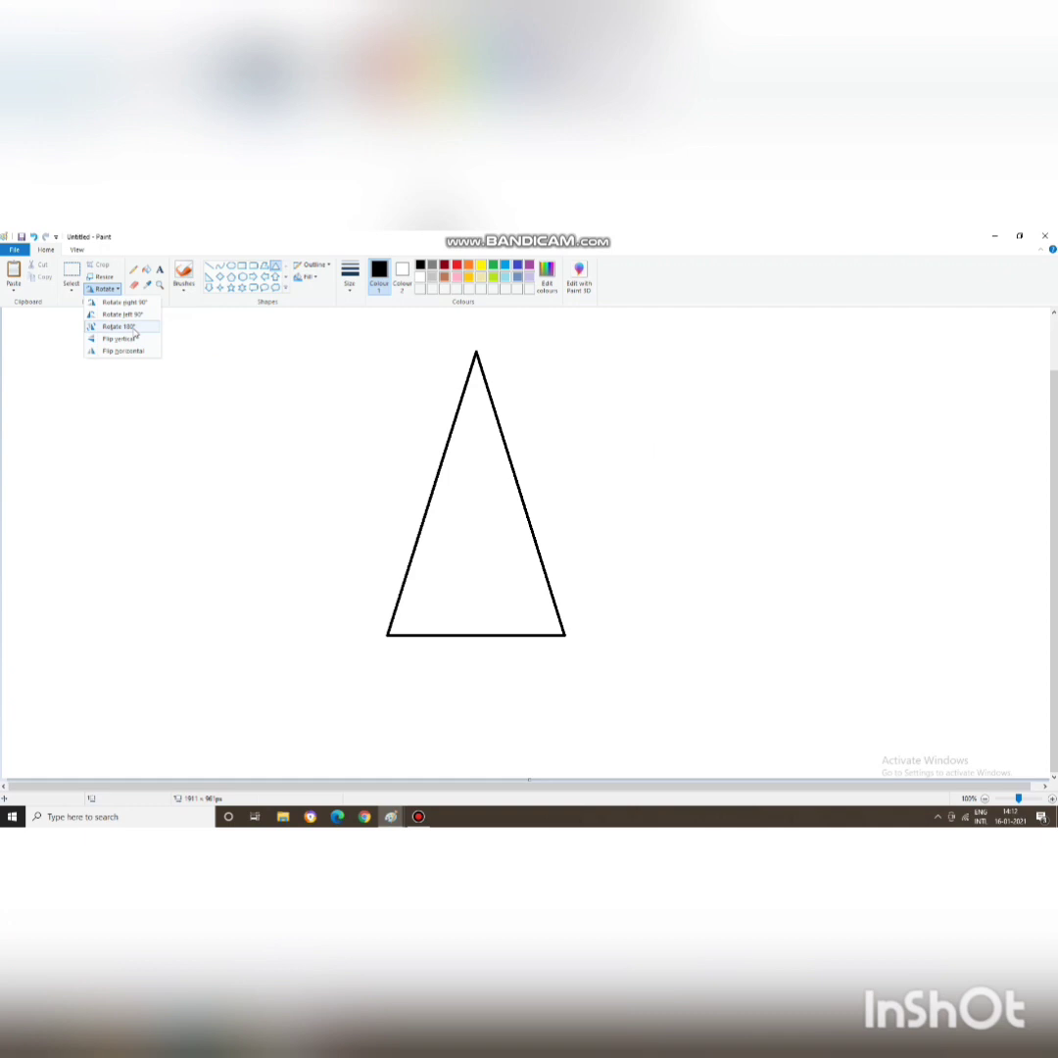
{"action": "left_click", "coordinate": [133, 328]}
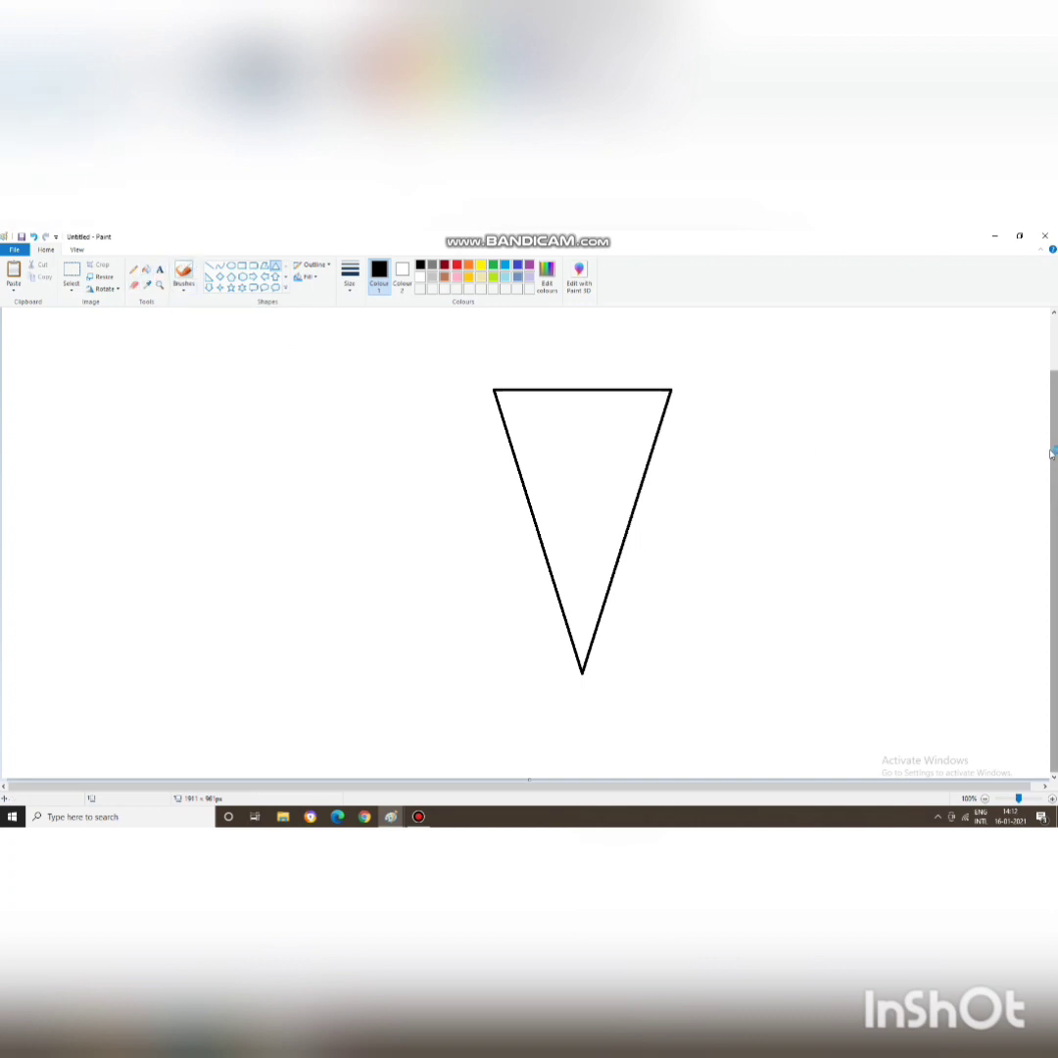
Step: Paint a filled pink ice-cream scoop above the triangle's flat edge using the Crayon brush at the thickest size
{"action": "scroll", "coordinate": [858, 427], "scroll_direction": "up", "scroll_amount": 1}
{"action": "left_click", "coordinate": [184, 283]}
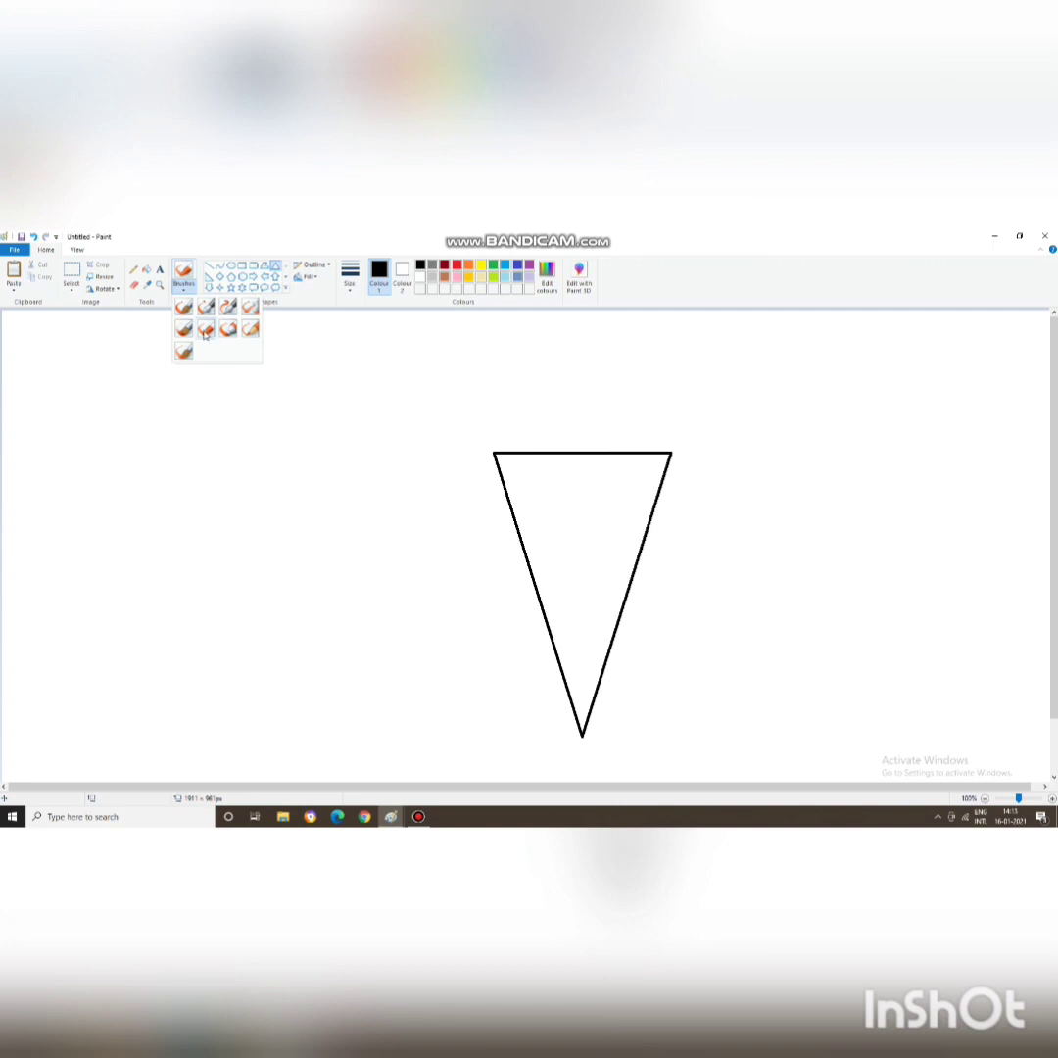
{"action": "left_click", "coordinate": [205, 332]}
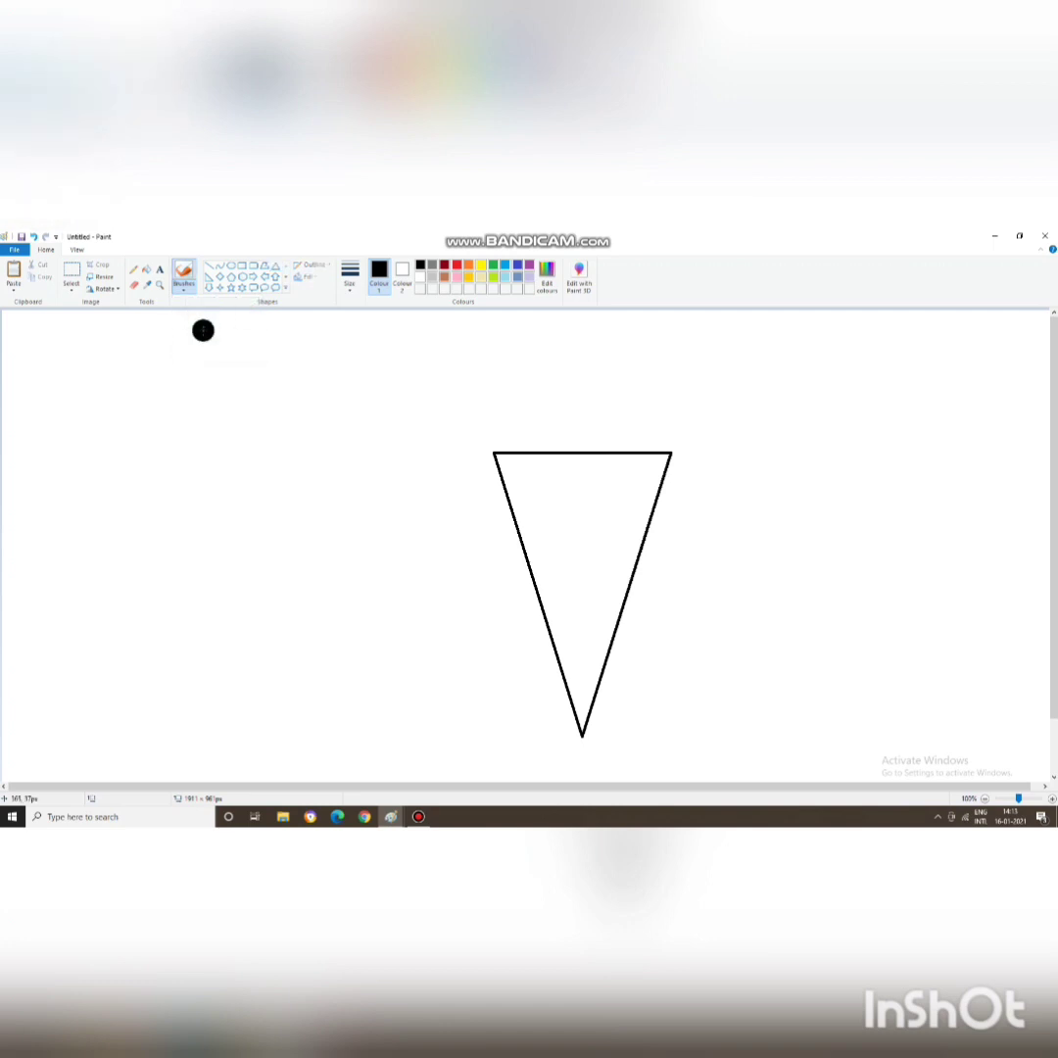
{"action": "left_click", "coordinate": [350, 284]}
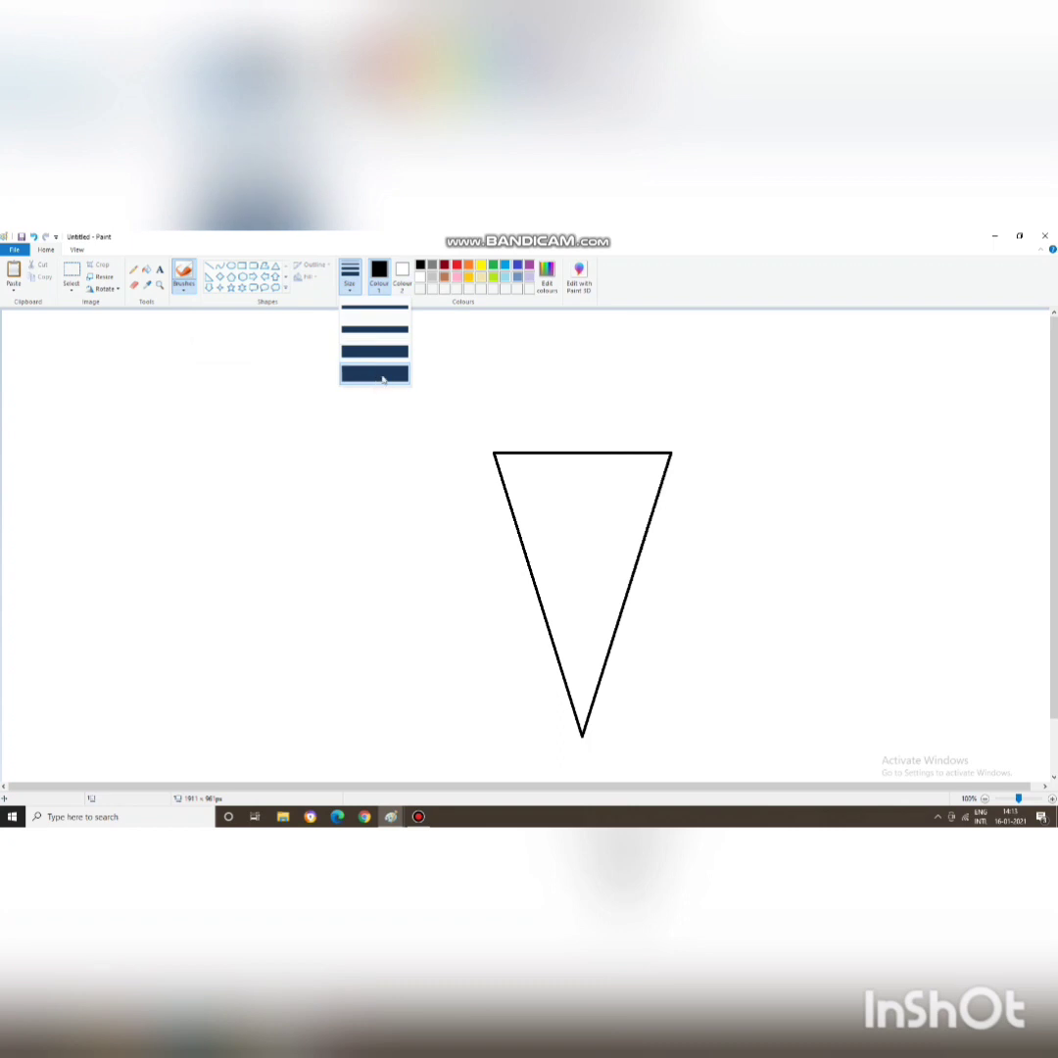
{"action": "left_click", "coordinate": [459, 281]}
{"action": "left_click", "coordinate": [458, 280]}
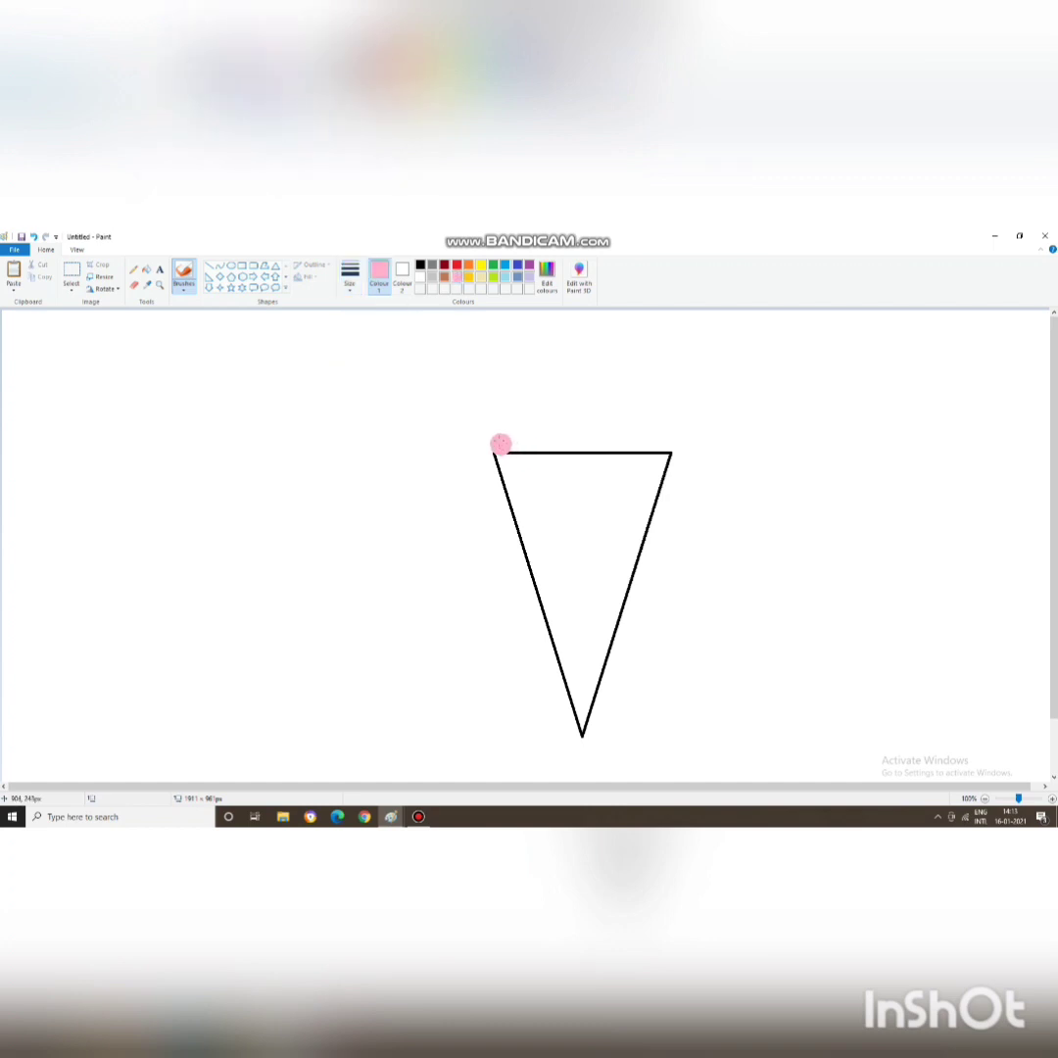
{"action": "mouse_move", "coordinate": [496, 439]}
{"action": "left_mouse_down"}
{"action": "mouse_move", "coordinate": [512, 384]}
{"action": "mouse_move", "coordinate": [601, 367]}
{"action": "mouse_move", "coordinate": [644, 389]}
{"action": "mouse_move", "coordinate": [665, 422]}
{"action": "mouse_move", "coordinate": [663, 443]}
{"action": "mouse_move", "coordinate": [586, 443]}
{"action": "left_mouse_up"}
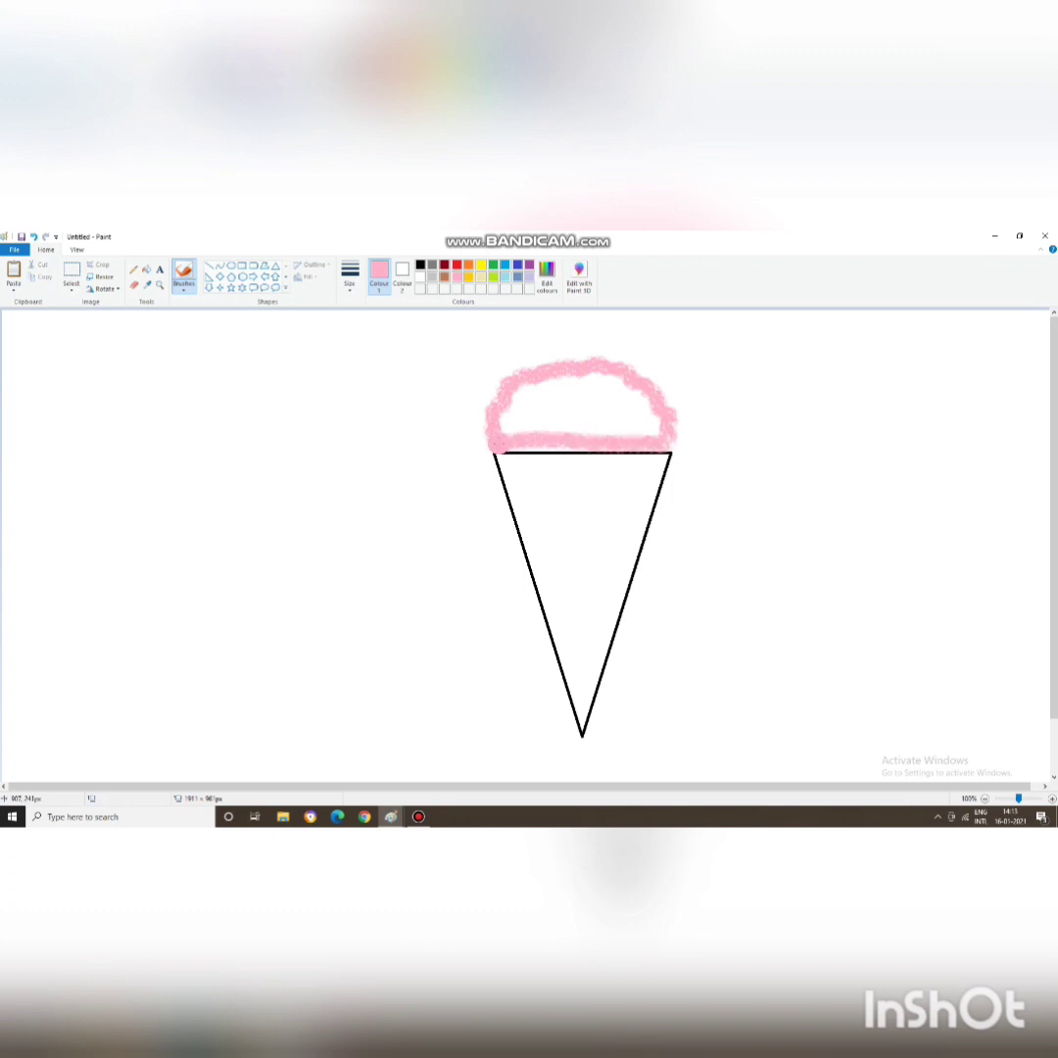
{"action": "mouse_move", "coordinate": [518, 442]}
{"action": "left_mouse_down"}
{"action": "mouse_move", "coordinate": [683, 439]}
{"action": "mouse_move", "coordinate": [605, 356]}
{"action": "mouse_move", "coordinate": [550, 358]}
{"action": "mouse_move", "coordinate": [500, 390]}
{"action": "mouse_move", "coordinate": [485, 439]}
{"action": "mouse_move", "coordinate": [527, 441]}
{"action": "left_mouse_up"}
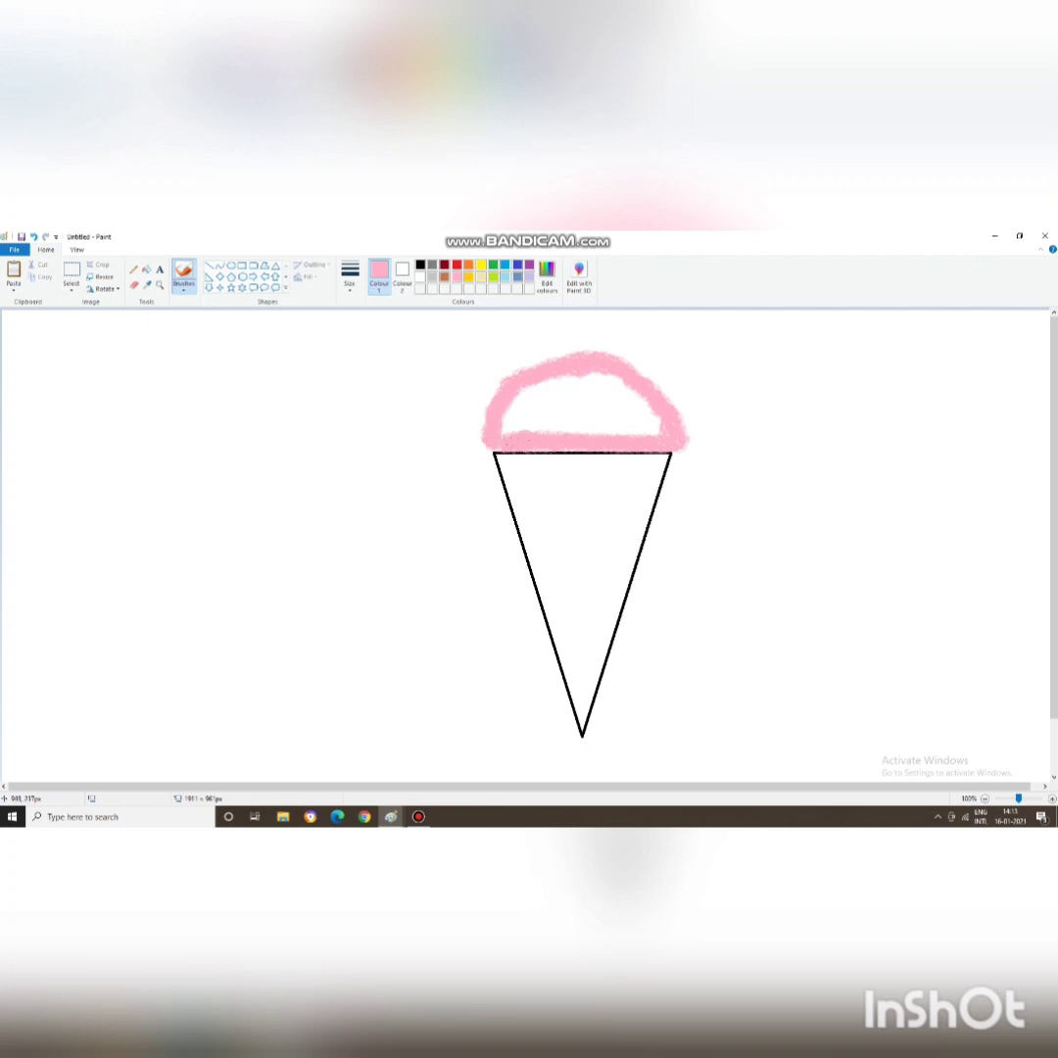
{"action": "mouse_move", "coordinate": [597, 433]}
{"action": "left_mouse_down"}
{"action": "mouse_move", "coordinate": [511, 419]}
{"action": "mouse_move", "coordinate": [548, 403]}
{"action": "mouse_move", "coordinate": [527, 400]}
{"action": "mouse_move", "coordinate": [505, 427]}
{"action": "mouse_move", "coordinate": [534, 387]}
{"action": "mouse_move", "coordinate": [569, 383]}
{"action": "mouse_move", "coordinate": [583, 398]}
{"action": "mouse_move", "coordinate": [630, 382]}
{"action": "mouse_move", "coordinate": [617, 375]}
{"action": "mouse_move", "coordinate": [610, 389]}
{"action": "mouse_move", "coordinate": [518, 411]}
{"action": "mouse_move", "coordinate": [530, 419]}
{"action": "mouse_move", "coordinate": [579, 385]}
{"action": "left_mouse_up"}
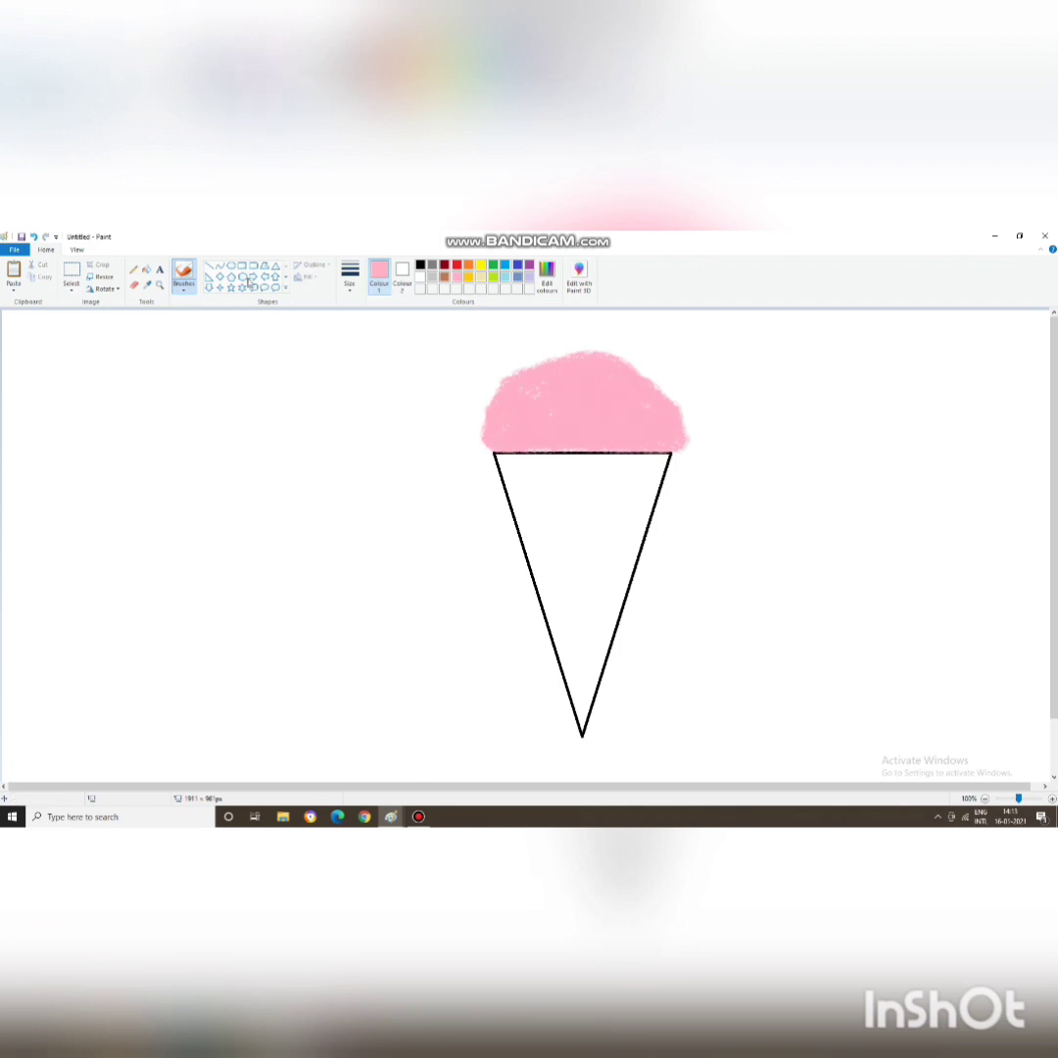
Step: Shade the triangle cone's edges and interior brown using the Airbrush at the largest size
{"action": "left_click", "coordinate": [446, 277]}
{"action": "left_click", "coordinate": [186, 291]}
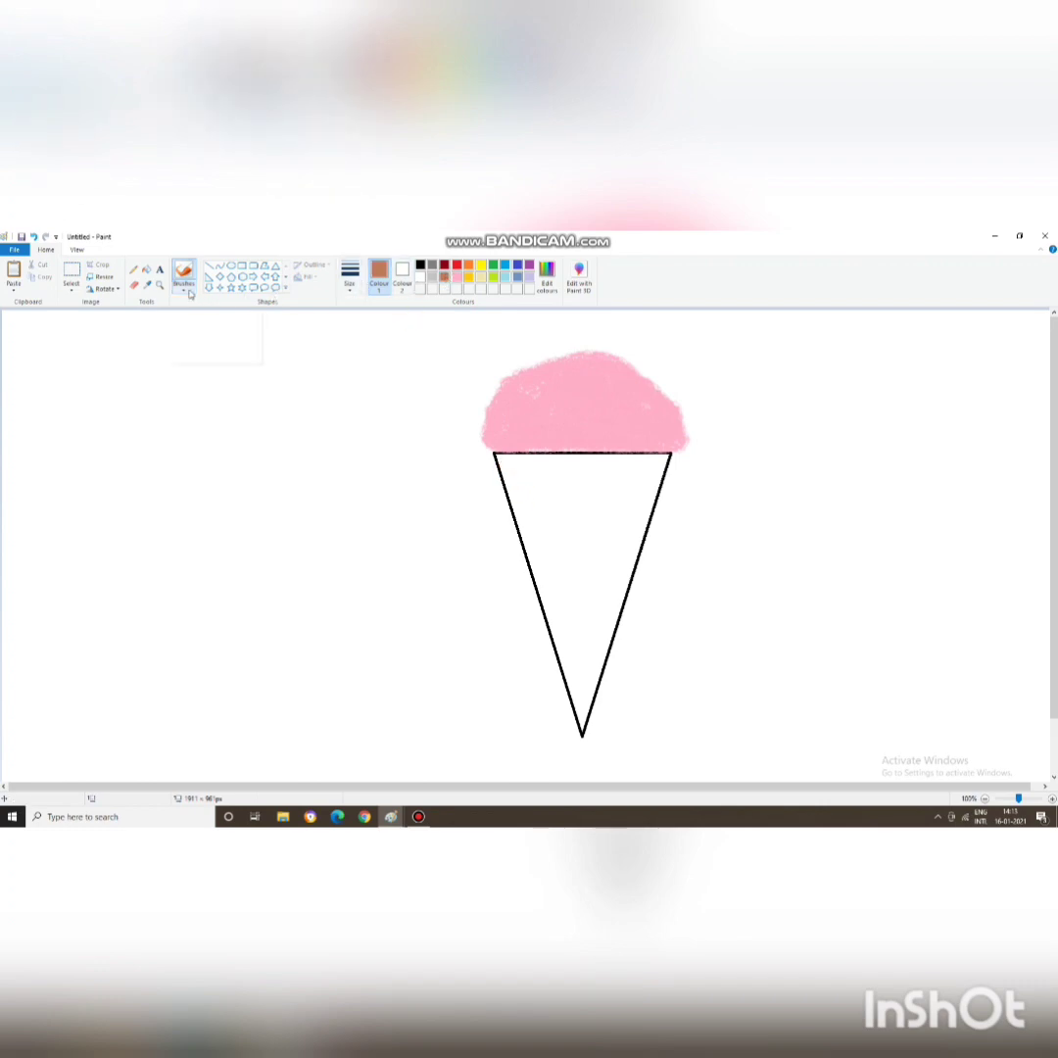
{"action": "left_click", "coordinate": [254, 306]}
{"action": "left_click", "coordinate": [185, 293]}
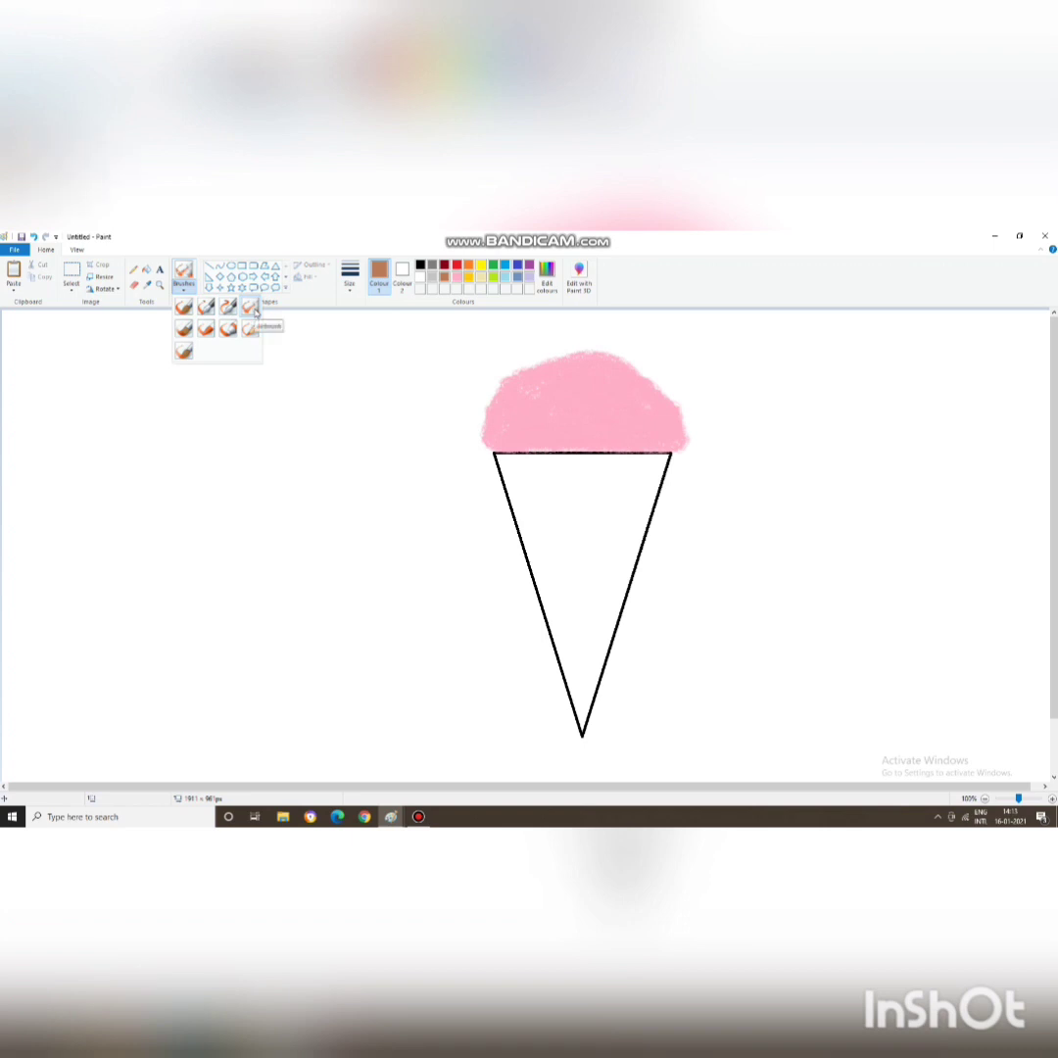
{"action": "left_click", "coordinate": [350, 277]}
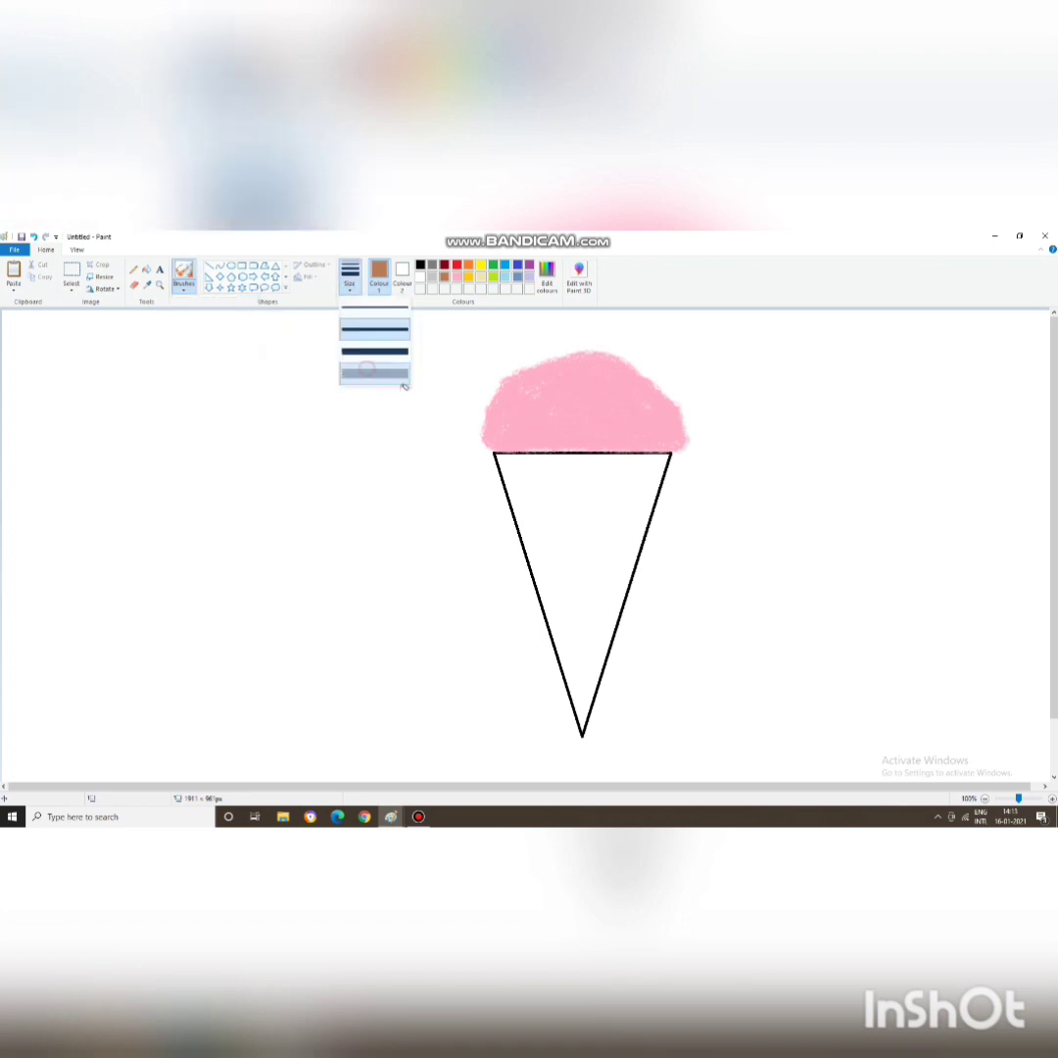
{"action": "left_click", "coordinate": [402, 380]}
{"action": "mouse_move", "coordinate": [493, 451]}
{"action": "left_mouse_down"}
{"action": "mouse_move", "coordinate": [582, 731]}
{"action": "mouse_move", "coordinate": [671, 459]}
{"action": "mouse_move", "coordinate": [490, 453]}
{"action": "left_mouse_up"}
{"action": "mouse_move", "coordinate": [652, 453]}
{"action": "left_mouse_down"}
{"action": "mouse_move", "coordinate": [687, 453]}
{"action": "mouse_move", "coordinate": [596, 715]}
{"action": "mouse_move", "coordinate": [576, 721]}
{"action": "mouse_move", "coordinate": [489, 460]}
{"action": "mouse_move", "coordinate": [583, 706]}
{"action": "mouse_move", "coordinate": [583, 622]}
{"action": "mouse_move", "coordinate": [545, 483]}
{"action": "mouse_move", "coordinate": [504, 461]}
{"action": "mouse_move", "coordinate": [642, 466]}
{"action": "mouse_move", "coordinate": [513, 475]}
{"action": "mouse_move", "coordinate": [643, 480]}
{"action": "mouse_move", "coordinate": [519, 484]}
{"action": "mouse_move", "coordinate": [632, 496]}
{"action": "mouse_move", "coordinate": [625, 555]}
{"action": "mouse_move", "coordinate": [617, 492]}
{"action": "mouse_move", "coordinate": [590, 672]}
{"action": "mouse_move", "coordinate": [588, 648]}
{"action": "mouse_move", "coordinate": [563, 651]}
{"action": "mouse_move", "coordinate": [547, 527]}
{"action": "mouse_move", "coordinate": [572, 497]}
{"action": "mouse_move", "coordinate": [610, 538]}
{"action": "mouse_move", "coordinate": [596, 615]}
{"action": "left_mouse_up"}
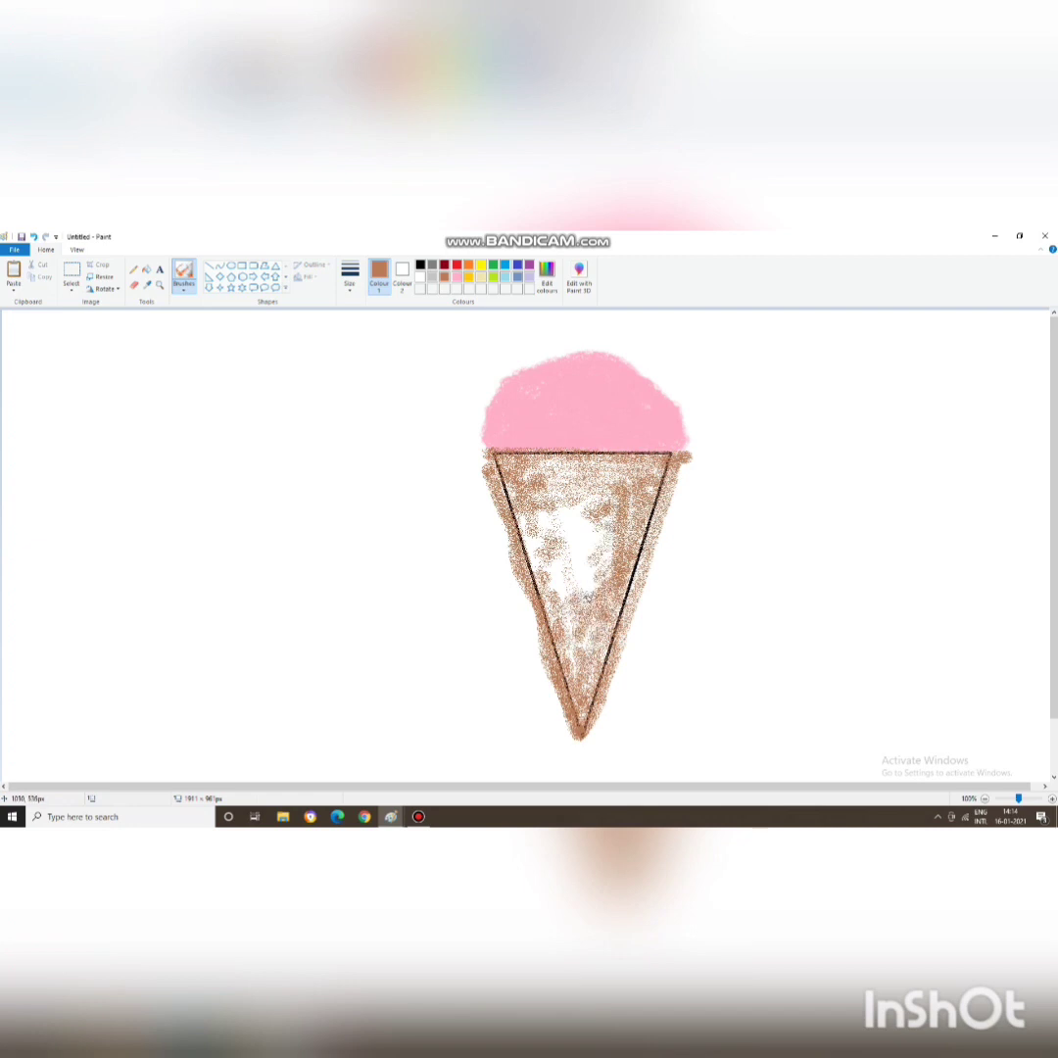
Step: Undo the last two rounds of brown shading on the cone, redo one of them, and reselect the Airbrush
{"action": "key", "text": "ctrl+z"}
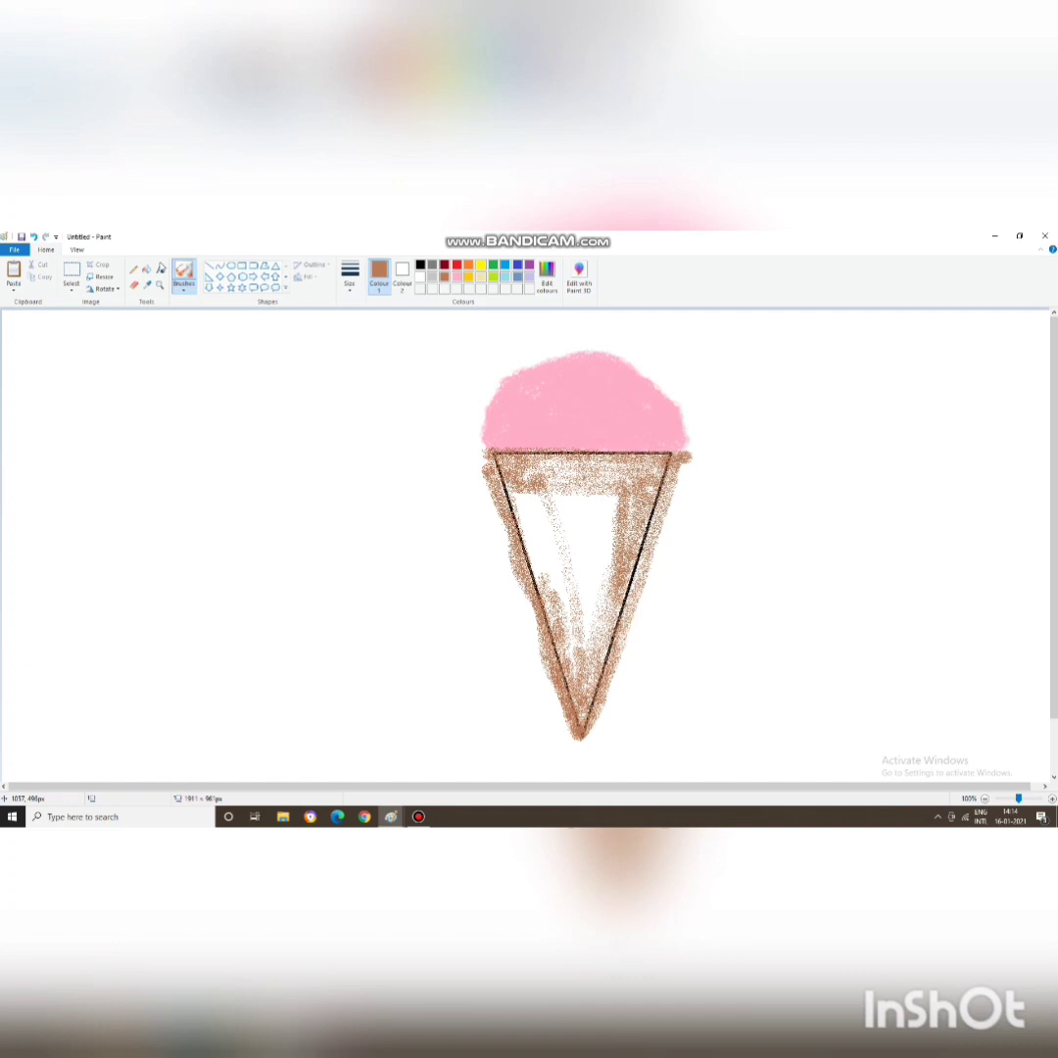
{"action": "left_click", "coordinate": [34, 237]}
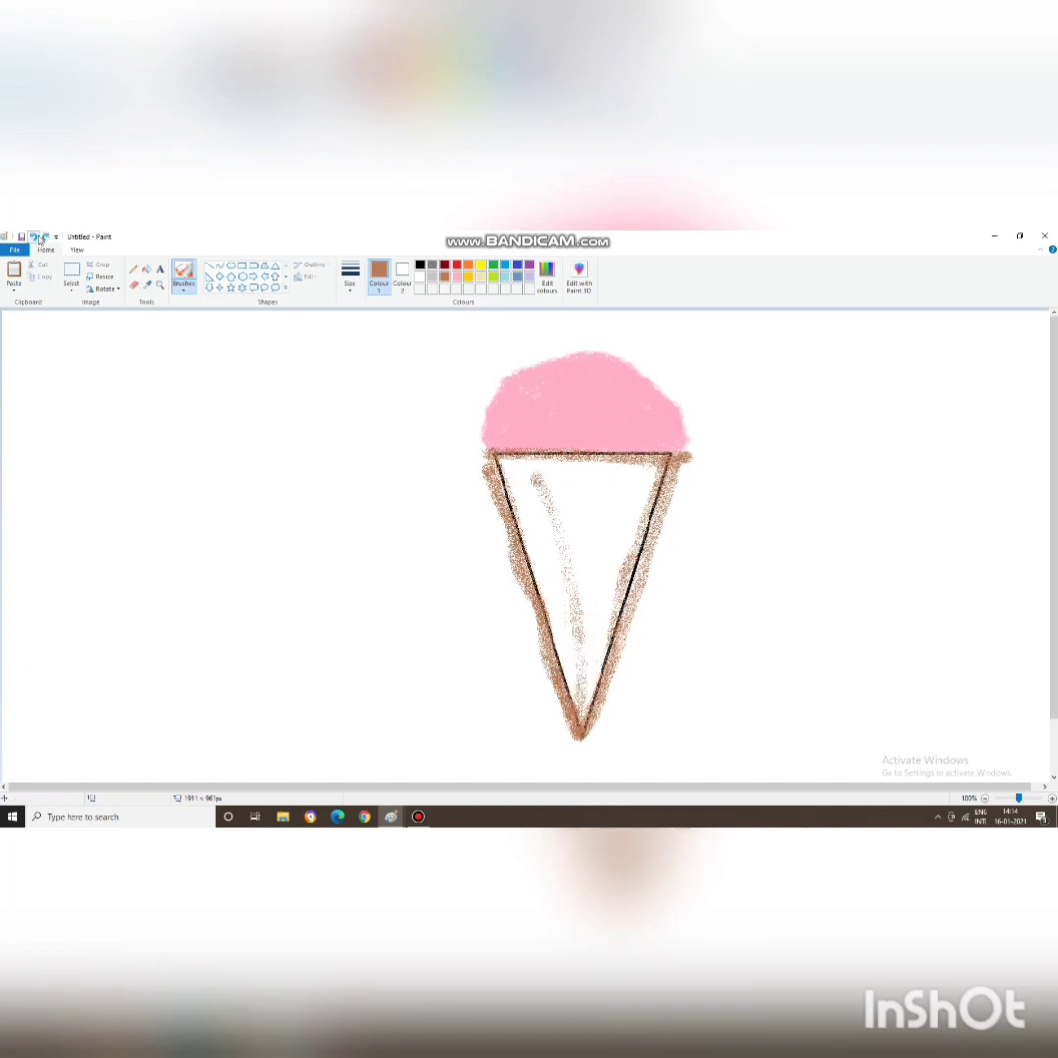
{"action": "left_click", "coordinate": [45, 237]}
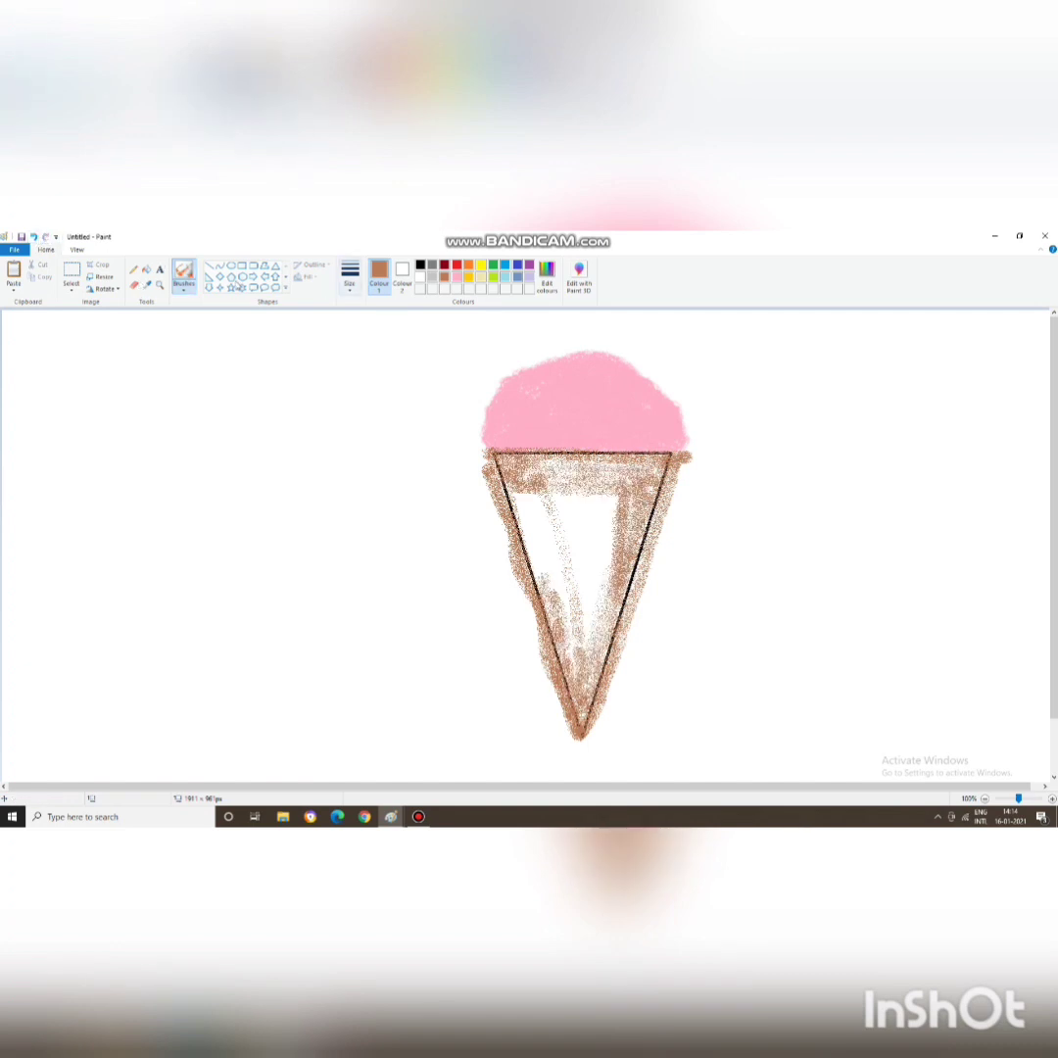
{"action": "left_click", "coordinate": [192, 291]}
{"action": "left_click", "coordinate": [253, 310]}
Step: Switch to the other Paint window with the captioned ice-cream picture and select the Text tool
{"action": "mouse_move", "coordinate": [395, 821]}
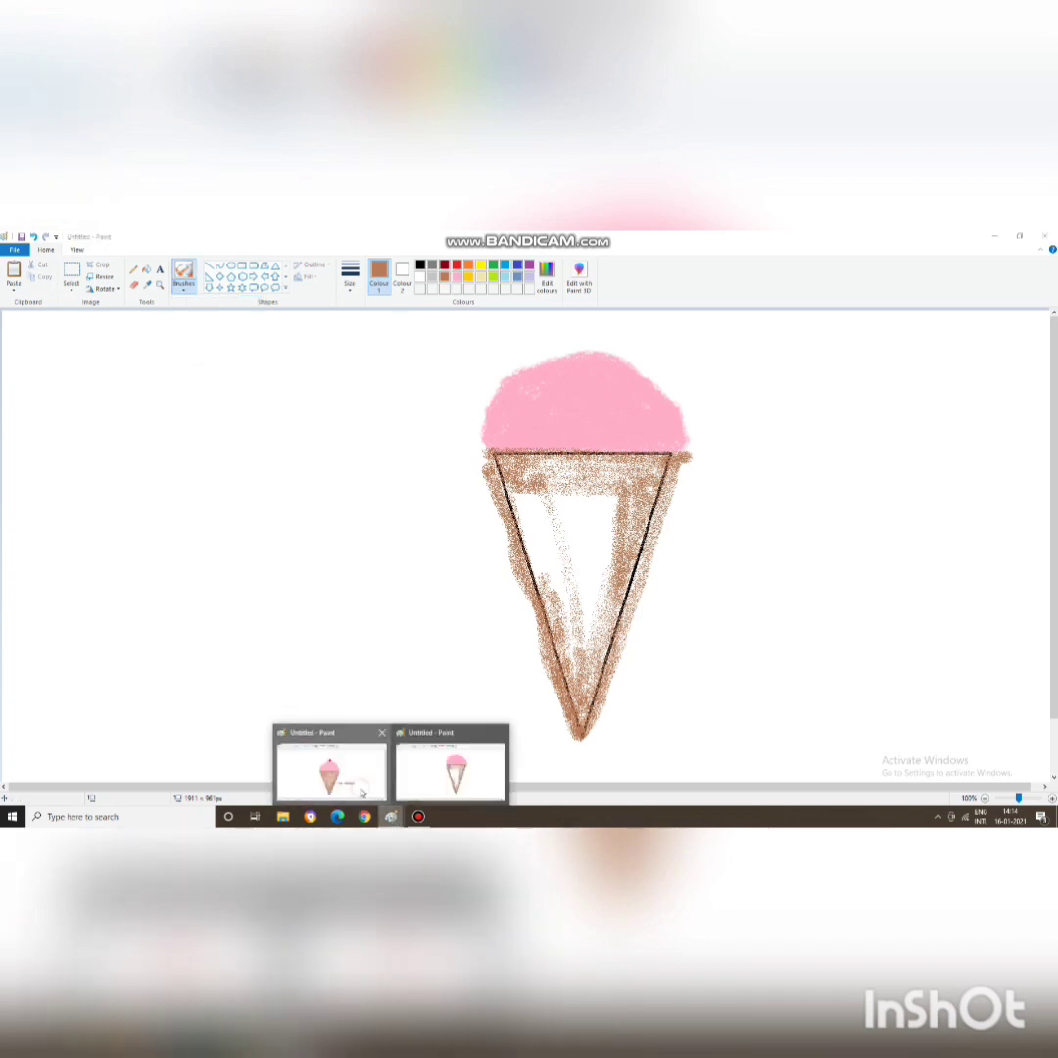
{"action": "left_click", "coordinate": [451, 768]}
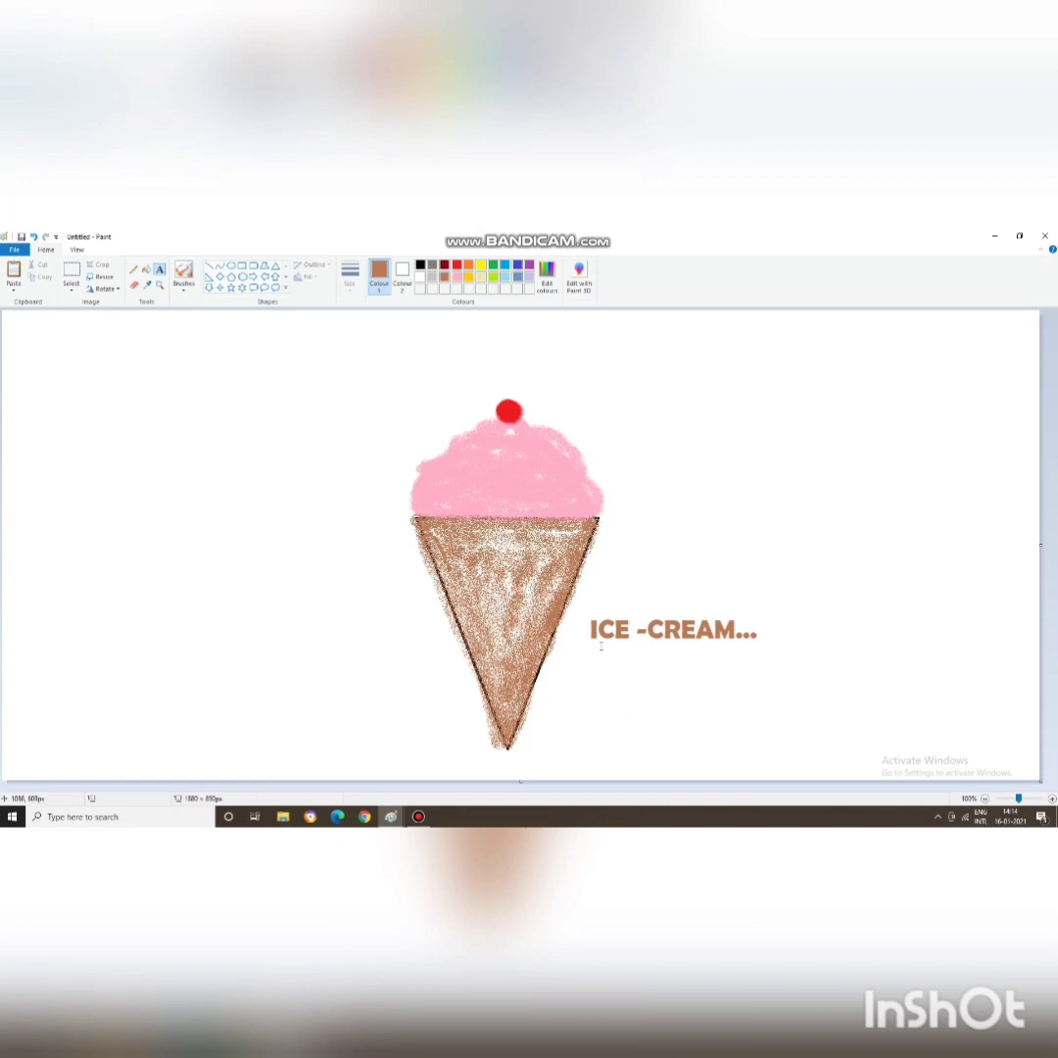
{"action": "left_click", "coordinate": [159, 270]}
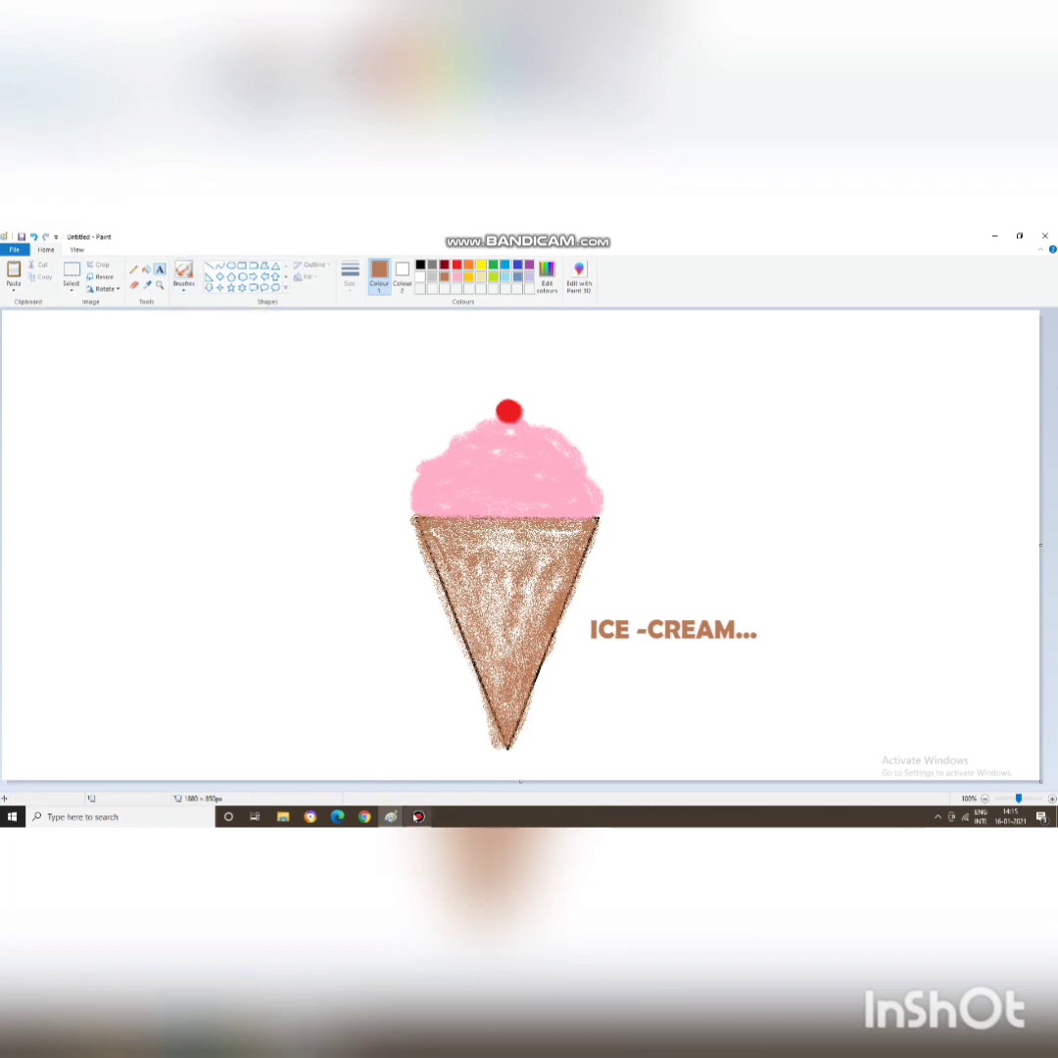
{"action": "left_click", "coordinate": [418, 816]}
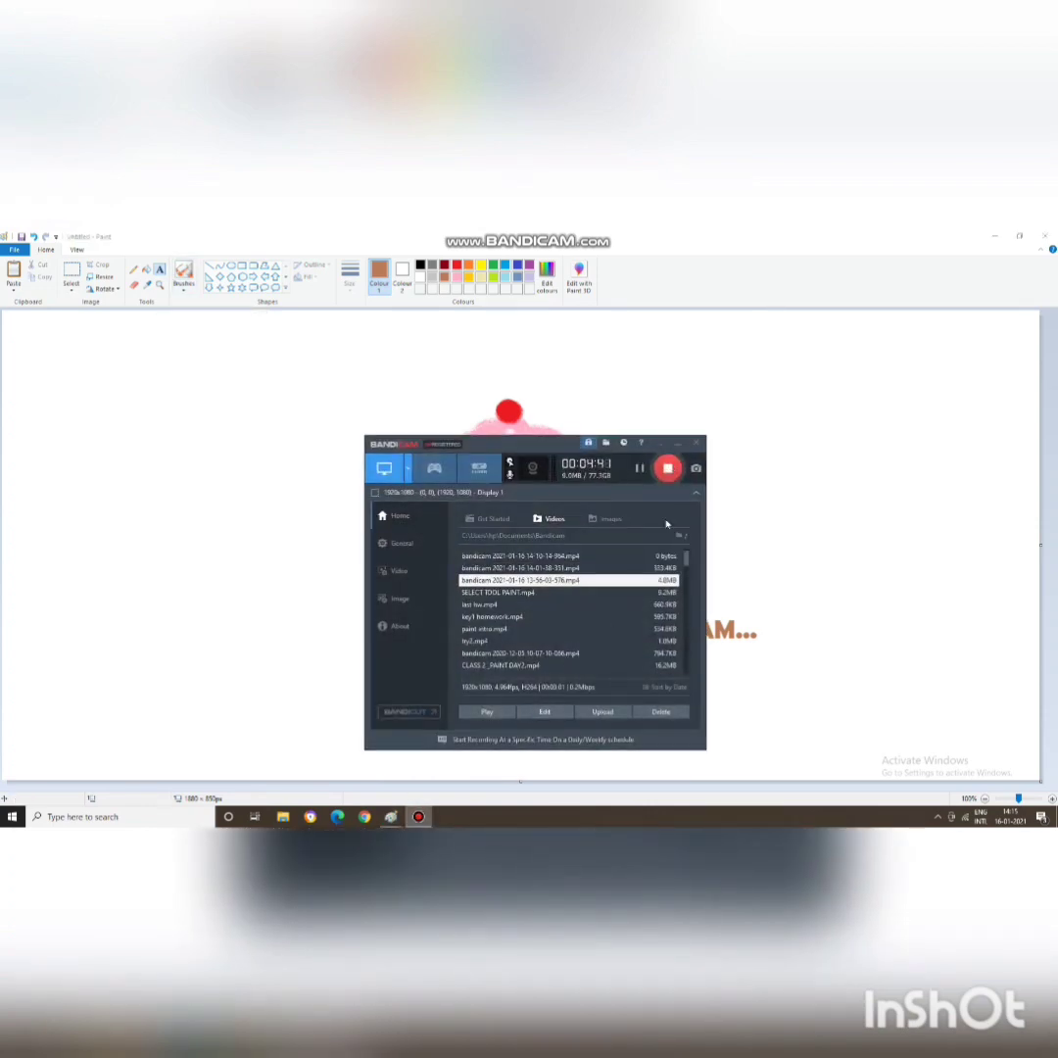